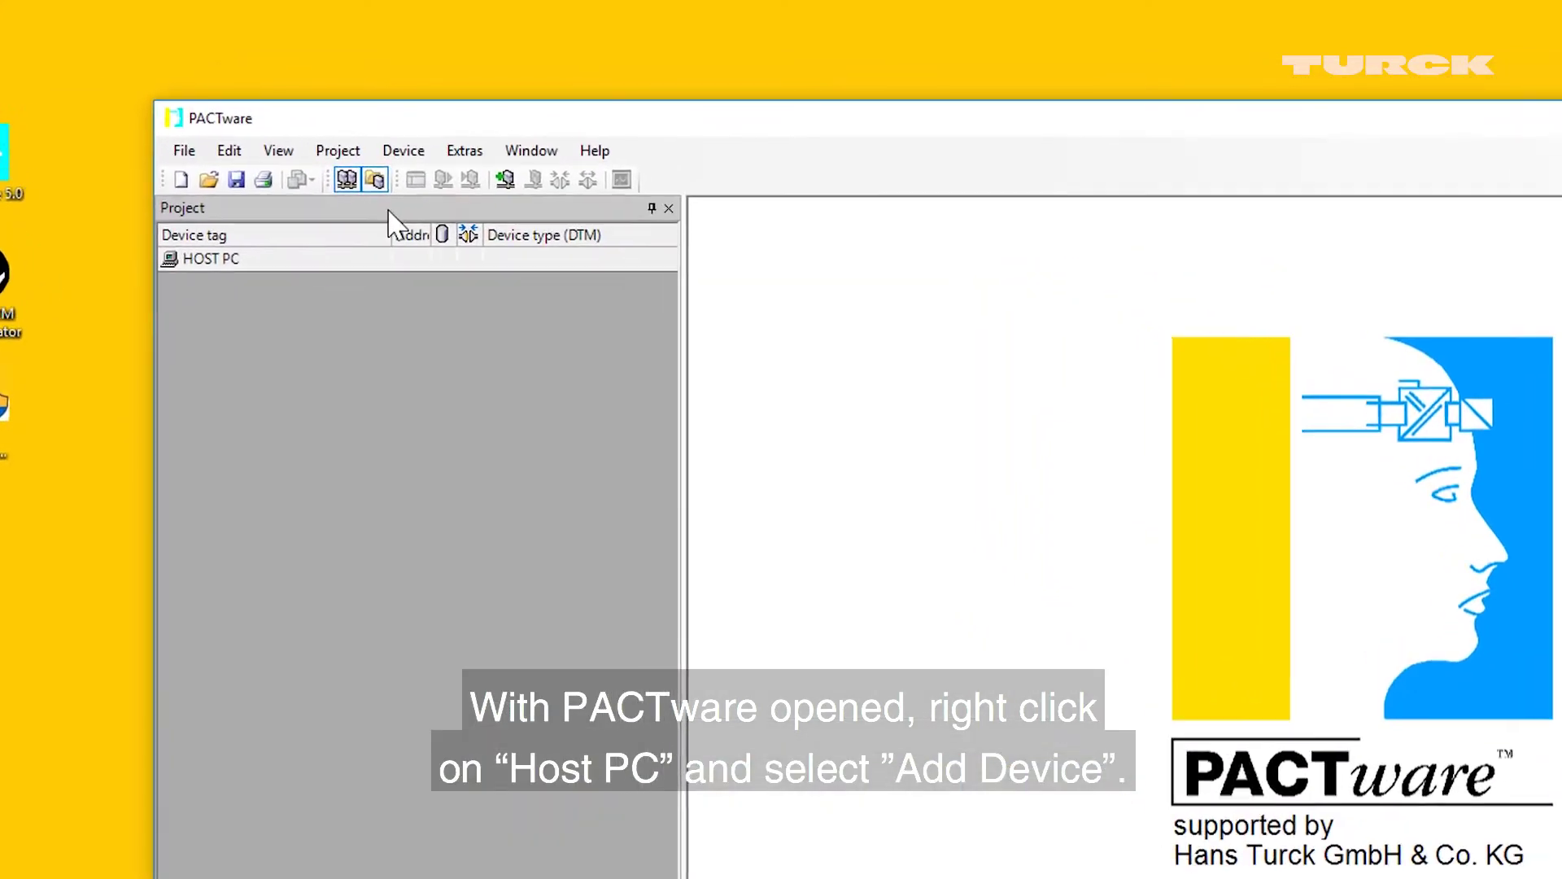
Step: Add a BL Service Ethernet driver (TCP:192.168.1.198) under HOST PC
{"action": "right_click", "coordinate": [298, 264]}
{"action": "left_click", "coordinate": [369, 393]}
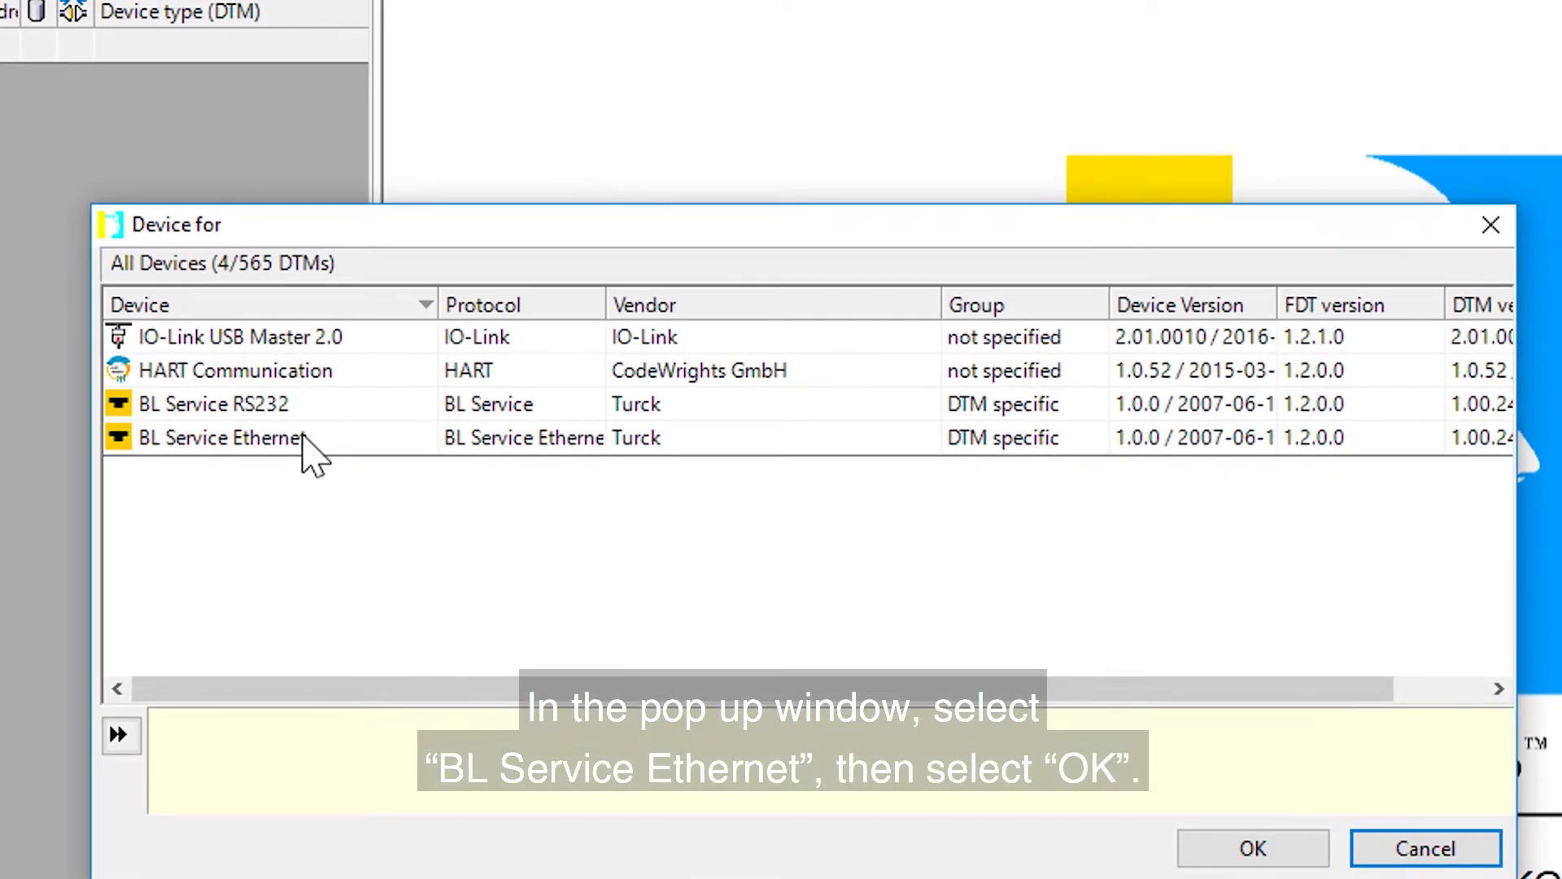
{"action": "left_click", "coordinate": [303, 437]}
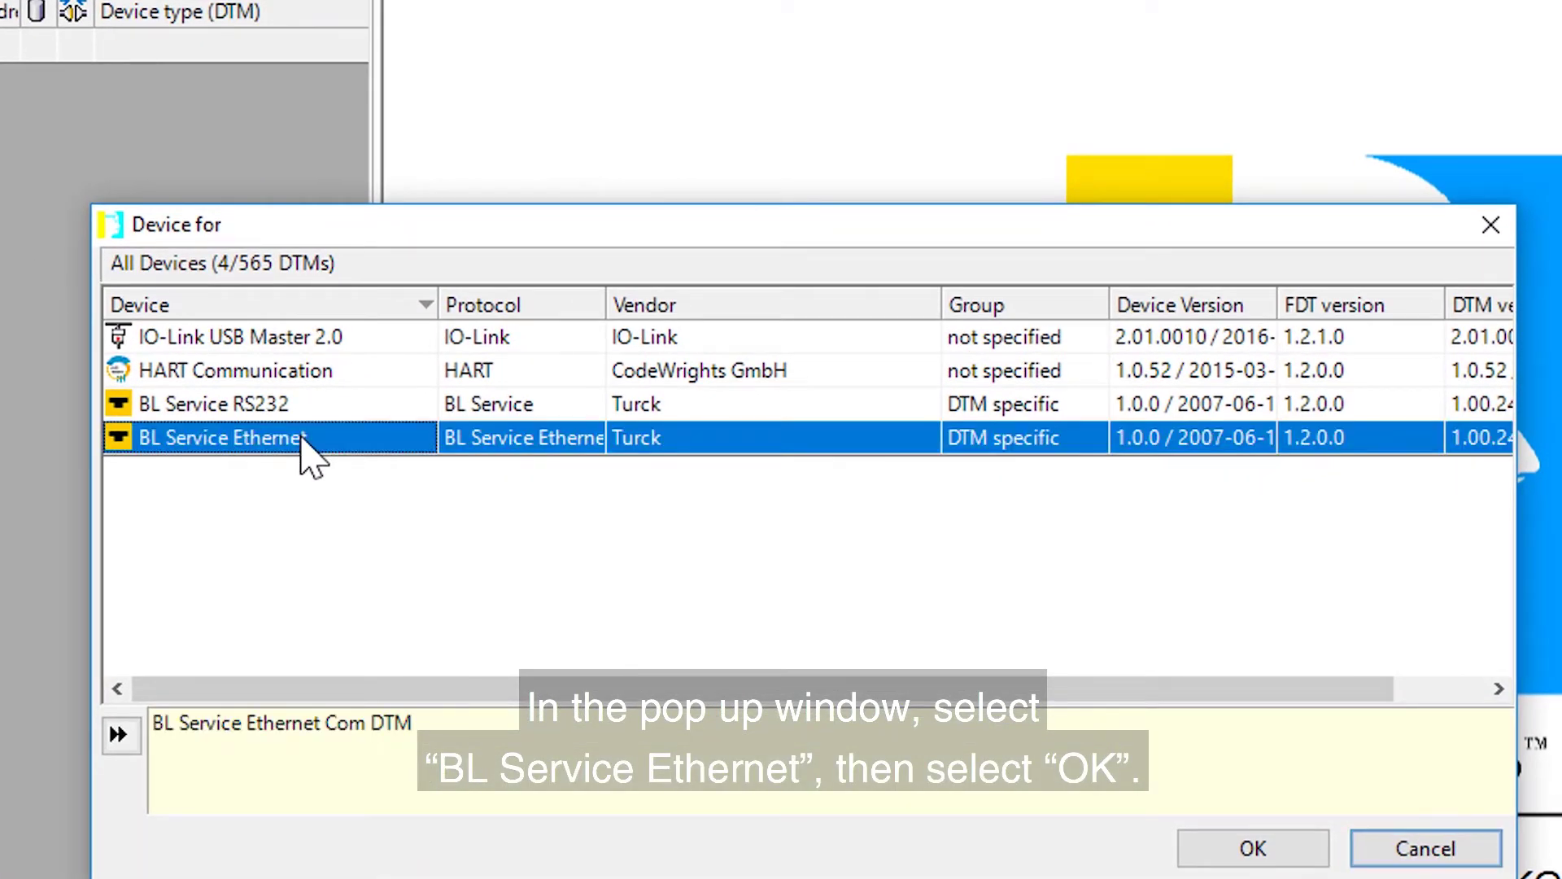
{"action": "left_click", "coordinate": [1245, 848]}
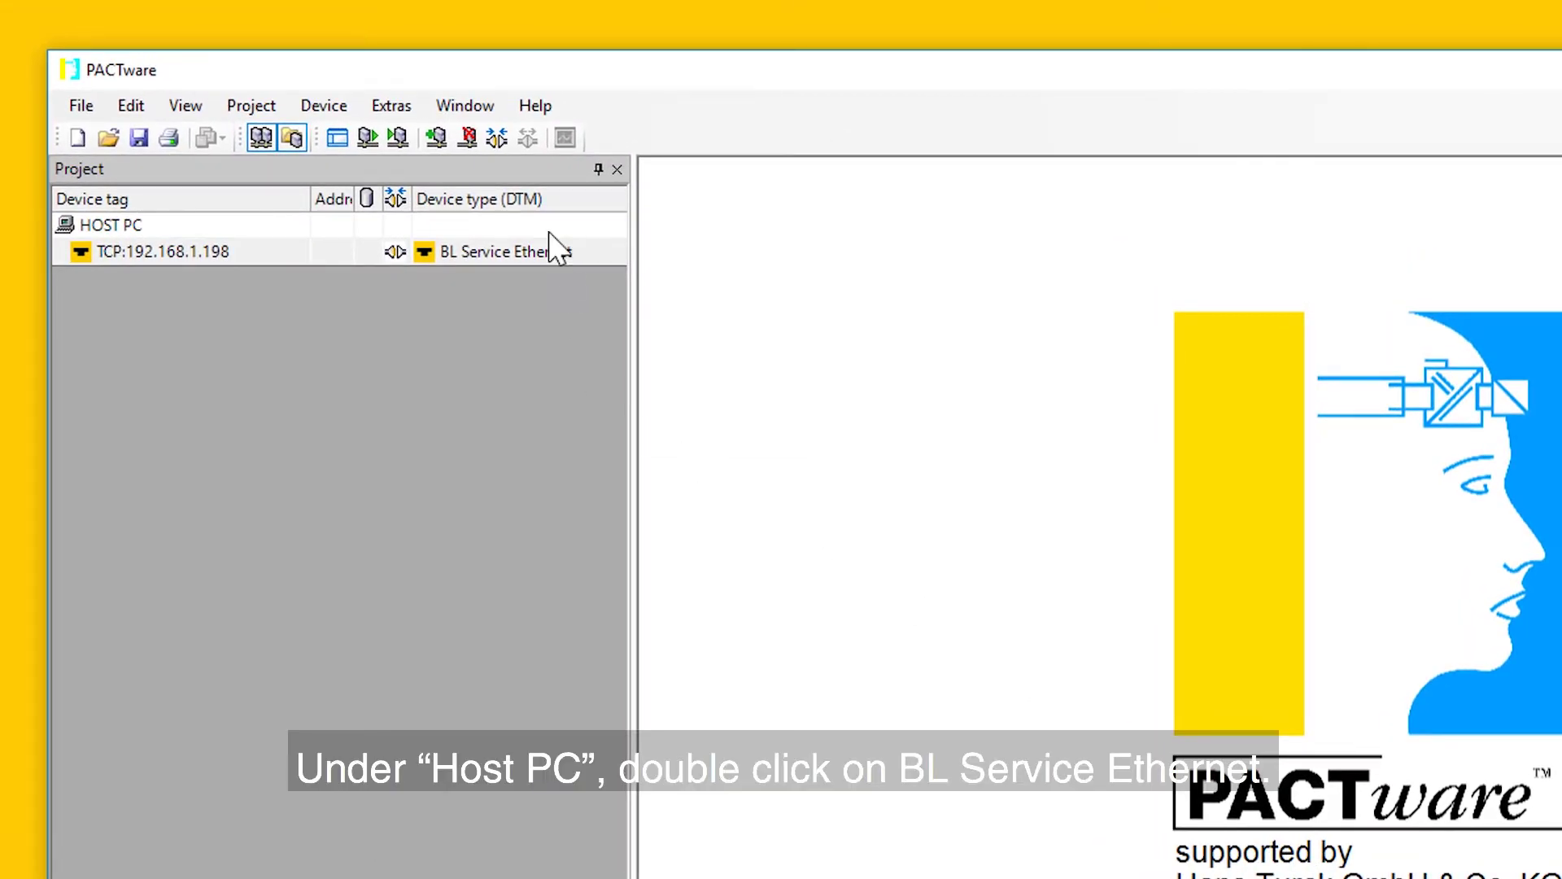
Step: Scan the Ethernet 2 adapter and add the found TBEN-L5-8IOL at 192.168.1.9 to the project
{"action": "double_click", "coordinate": [513, 251]}
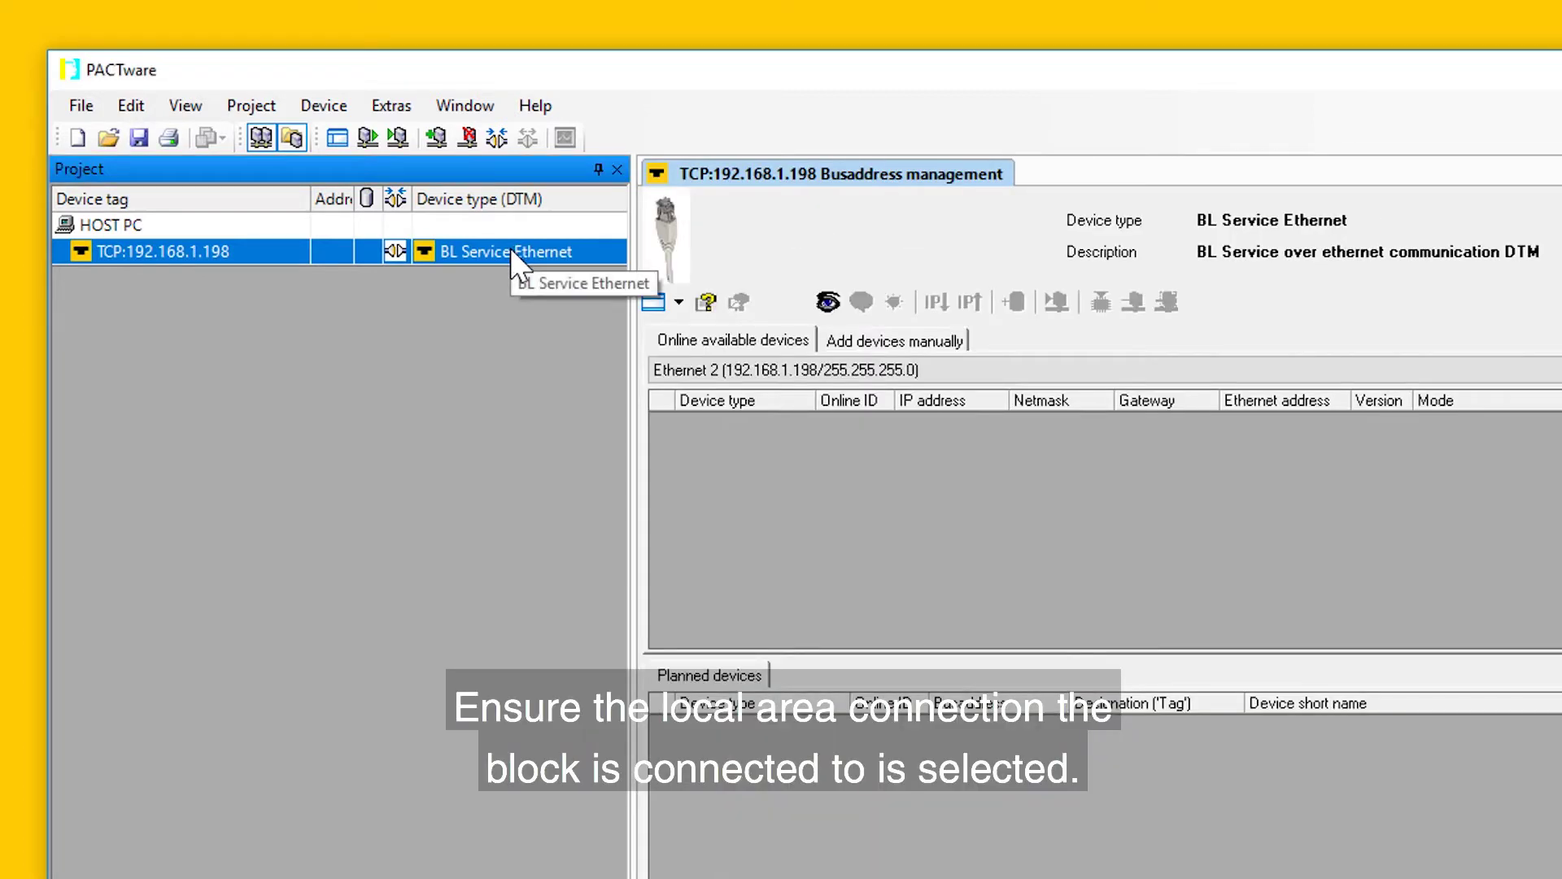
{"action": "left_click", "coordinate": [794, 370]}
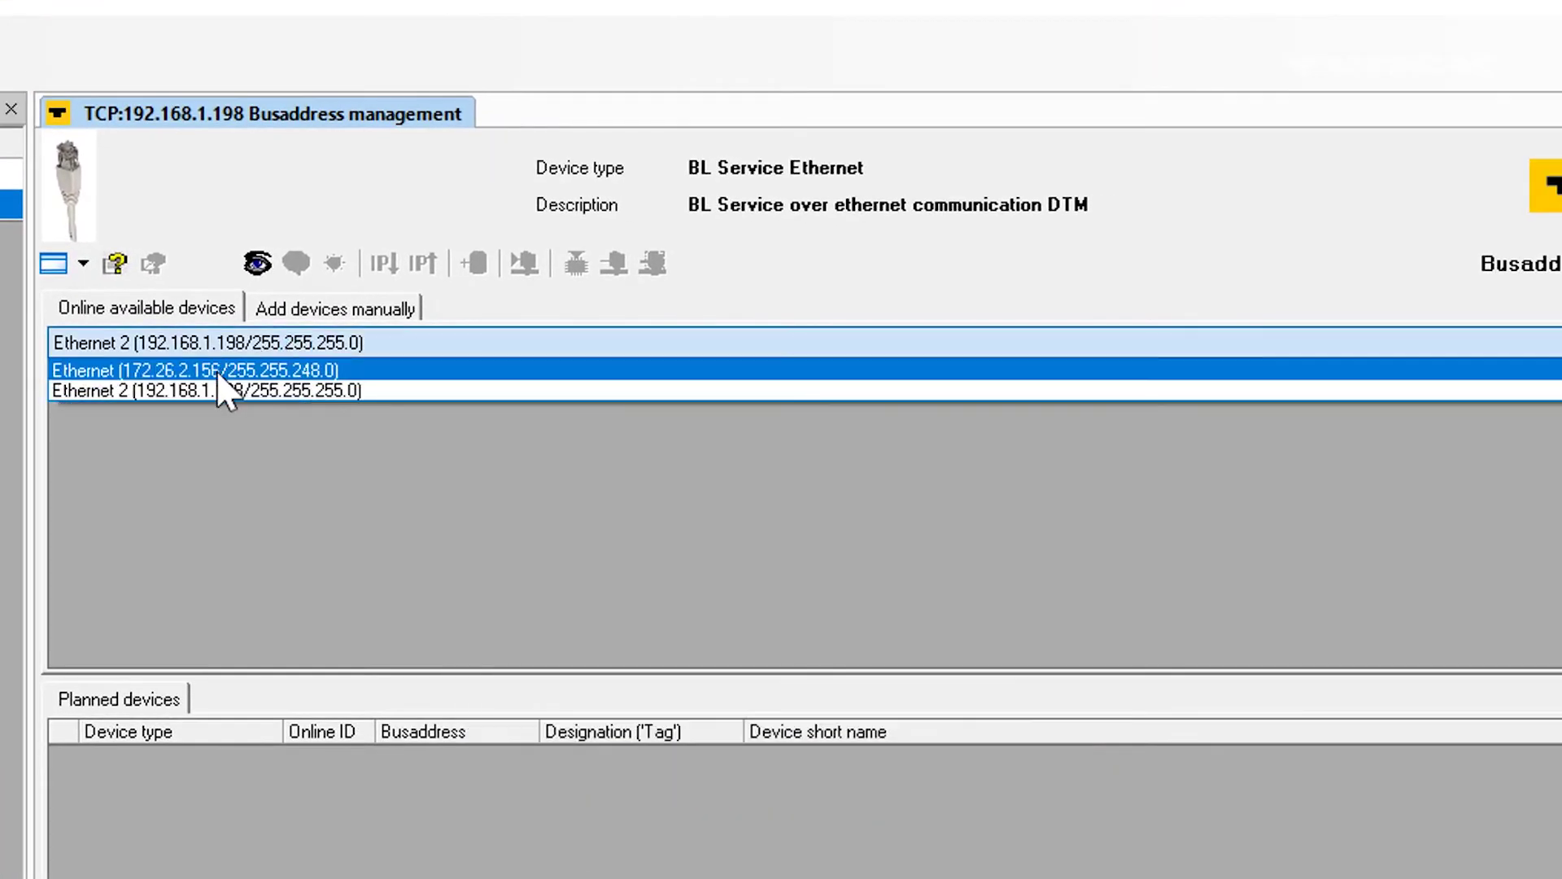
{"action": "left_click", "coordinate": [224, 390]}
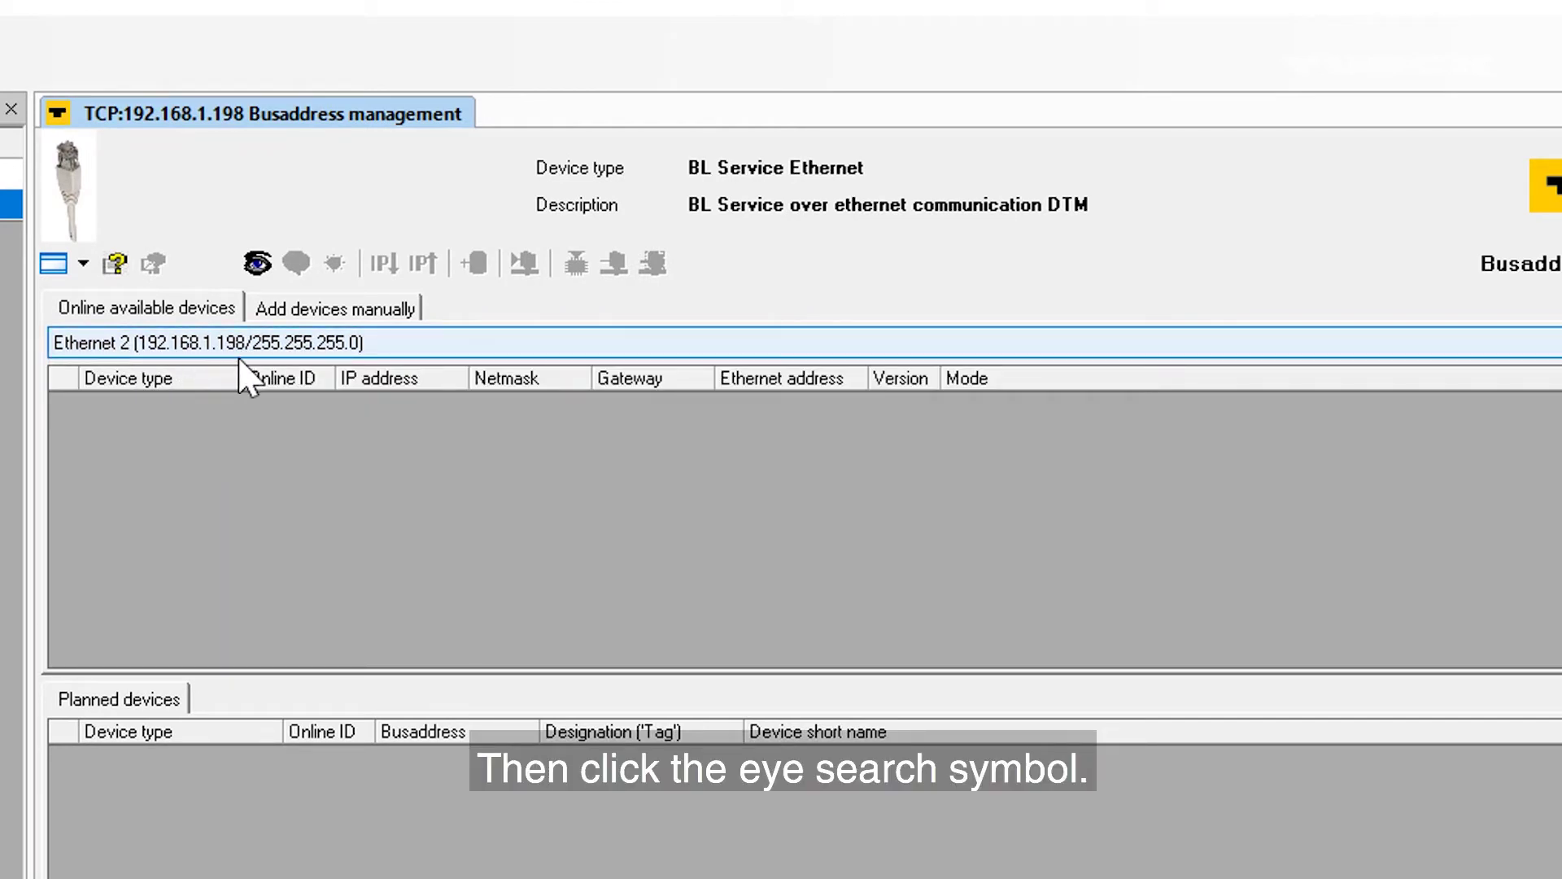
{"action": "left_click", "coordinate": [257, 262]}
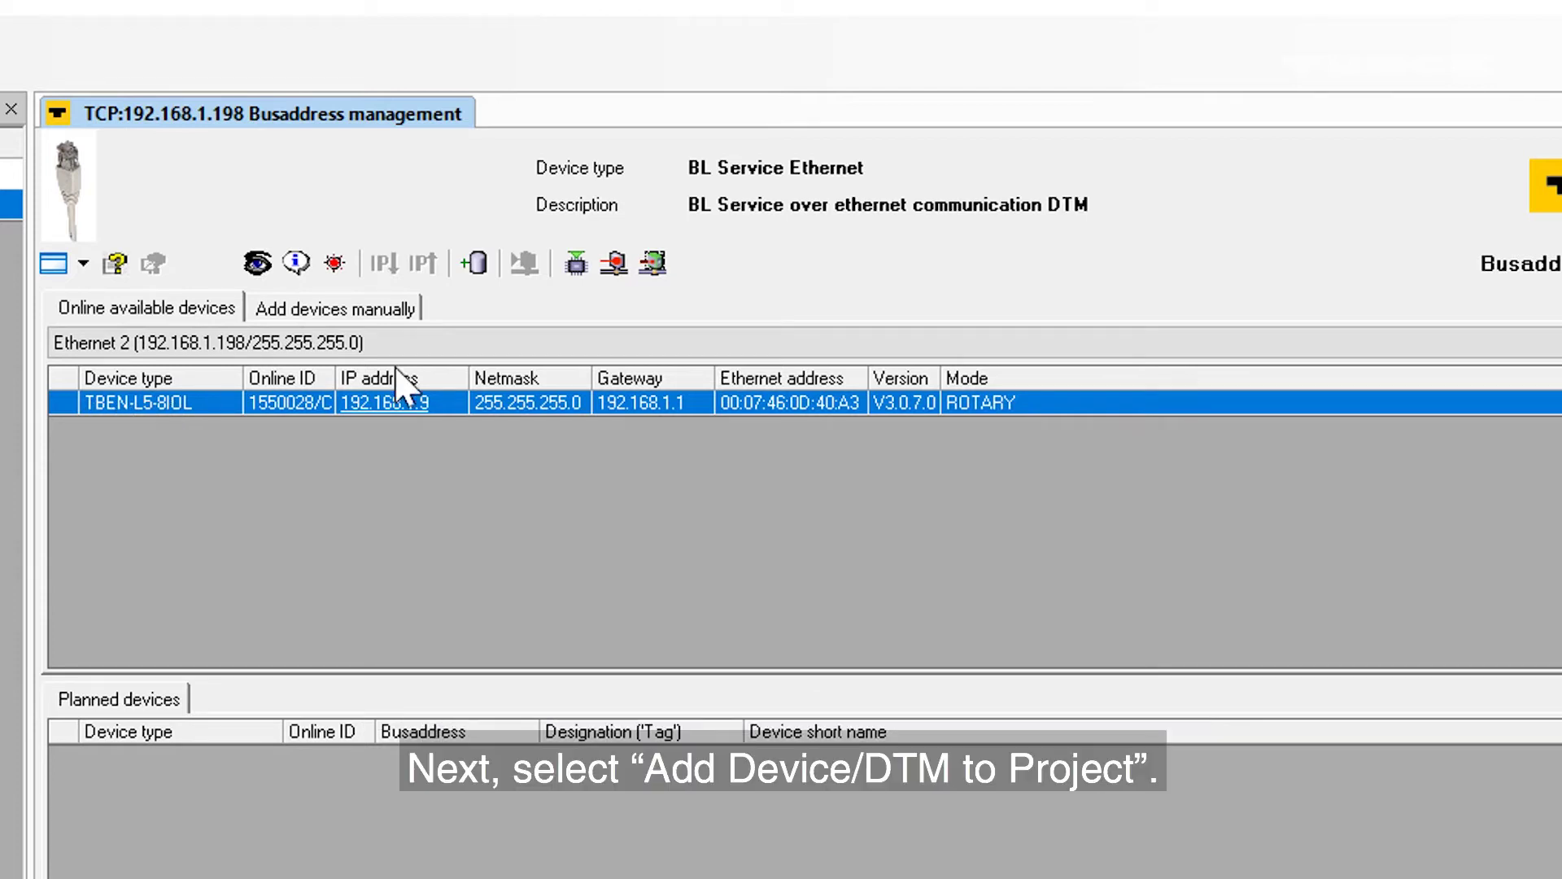
{"action": "left_click", "coordinate": [479, 267]}
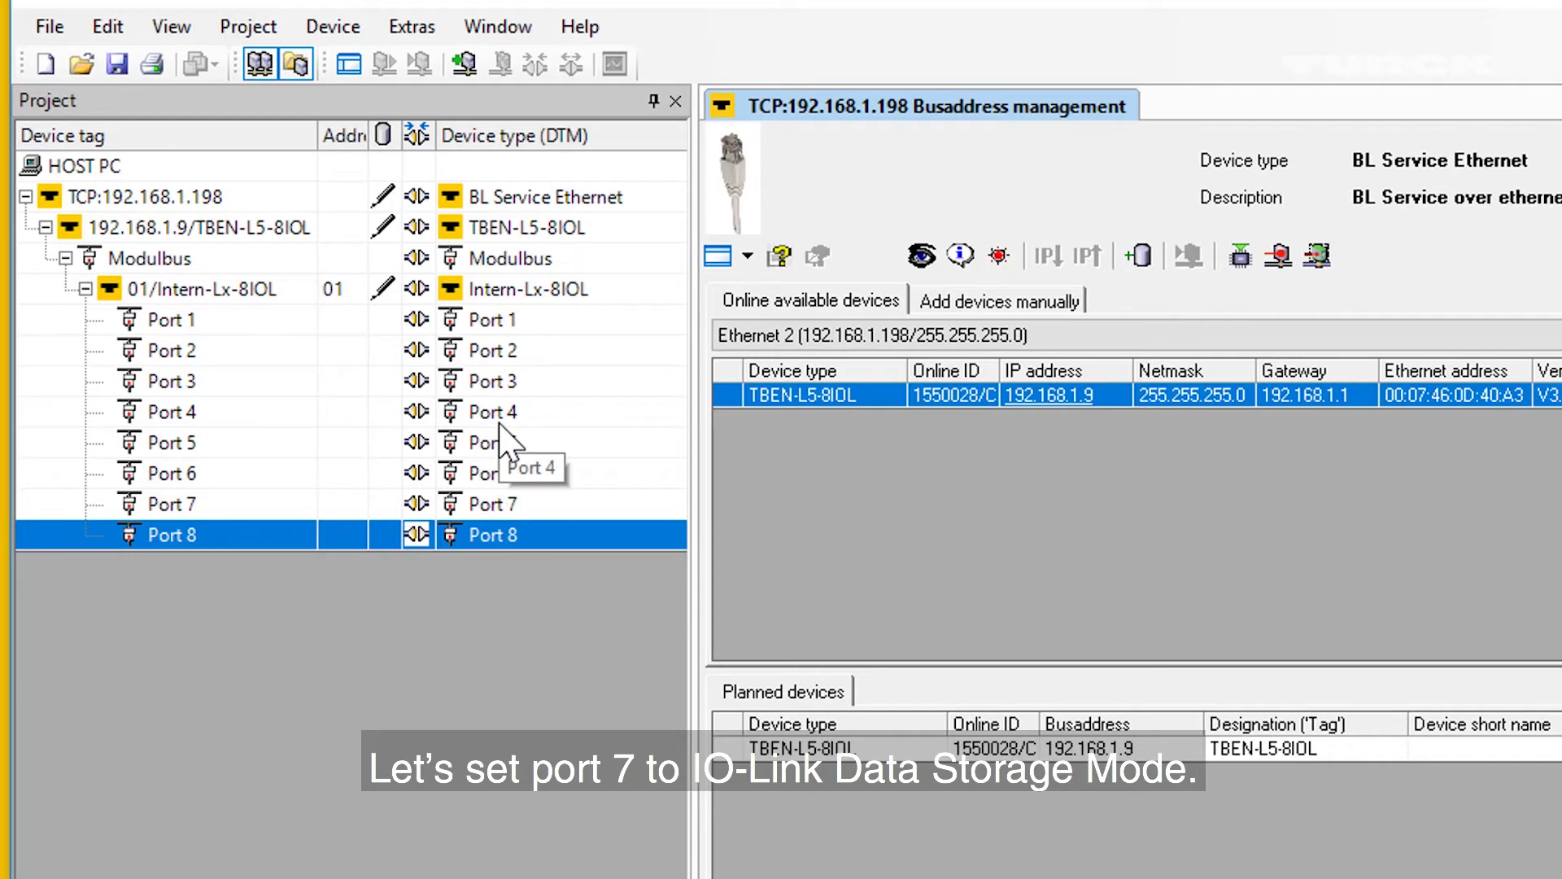
Step: Open the Intern-Lx-8IOL offline parameters and show Port 7 - IO-Link (Channel 12)
{"action": "right_click", "coordinate": [505, 289]}
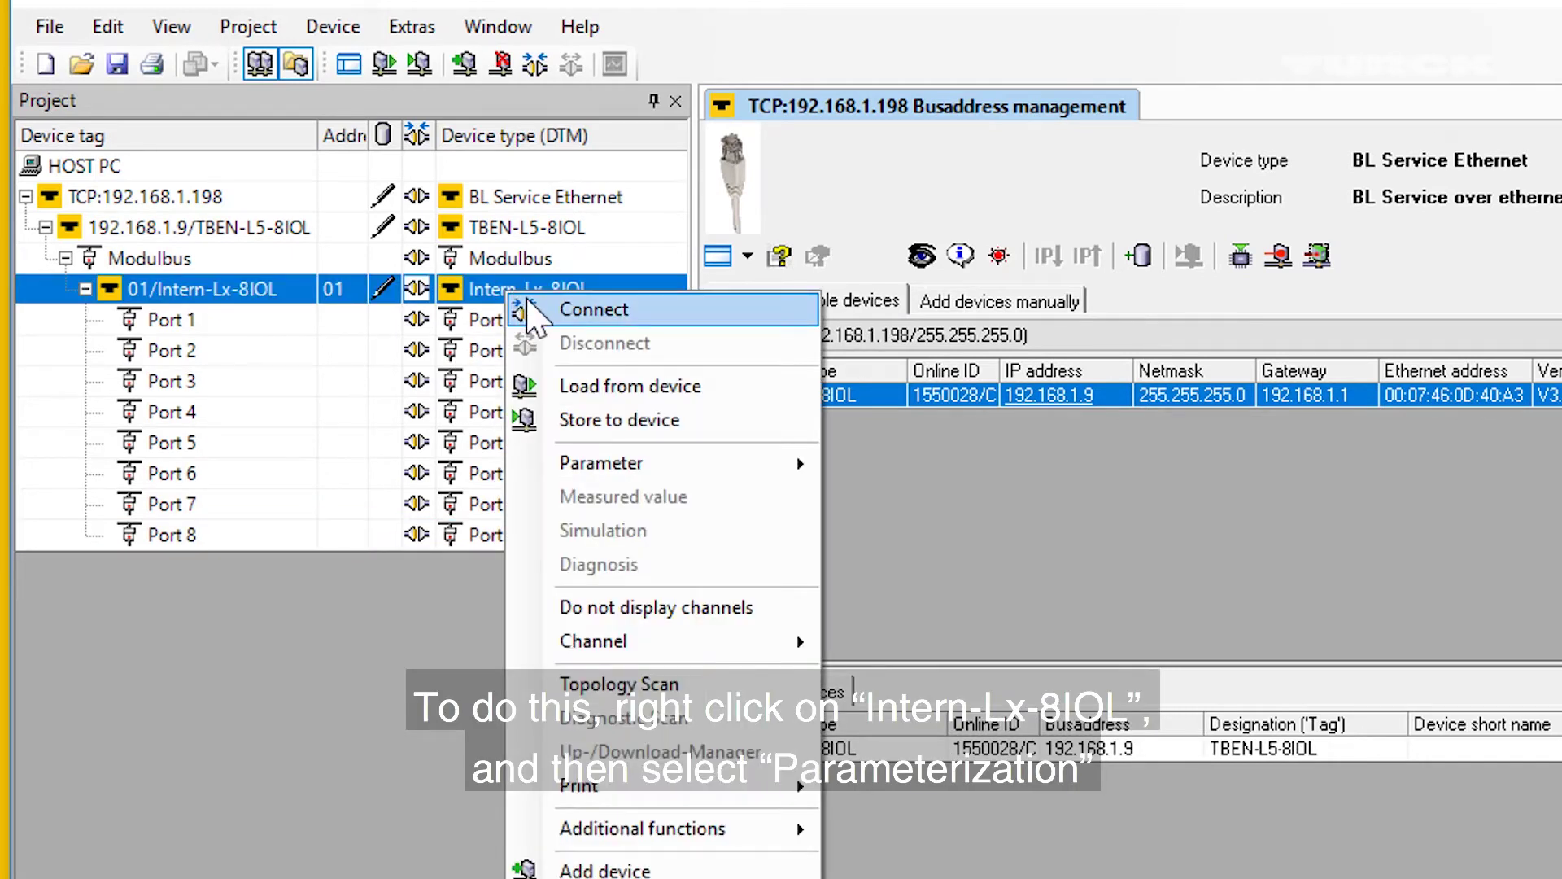
{"action": "mouse_move", "coordinate": [699, 461]}
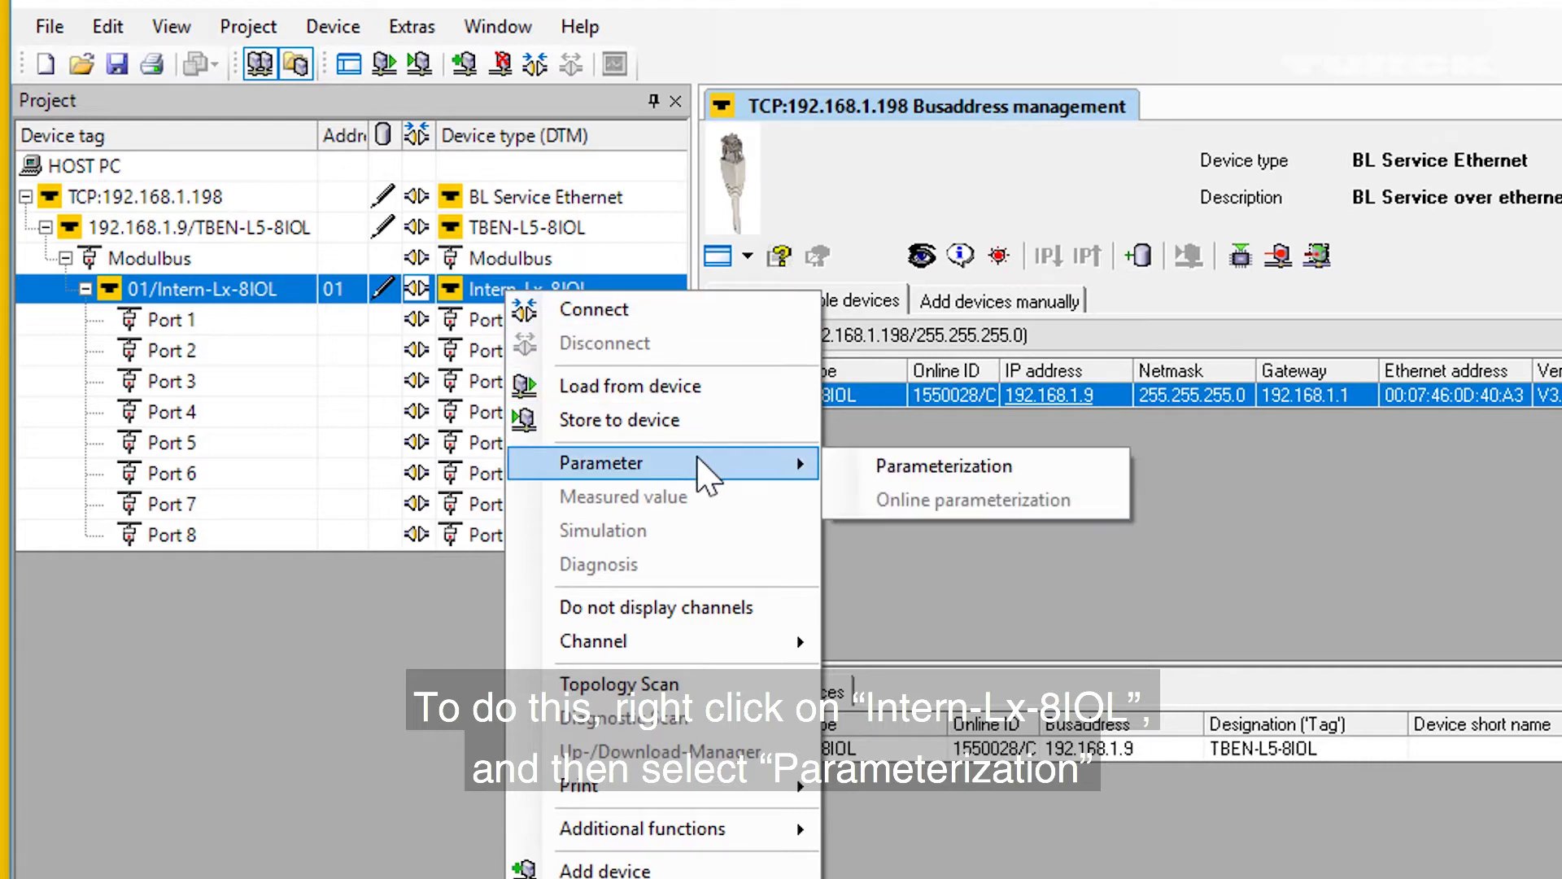
{"action": "left_click", "coordinate": [889, 470]}
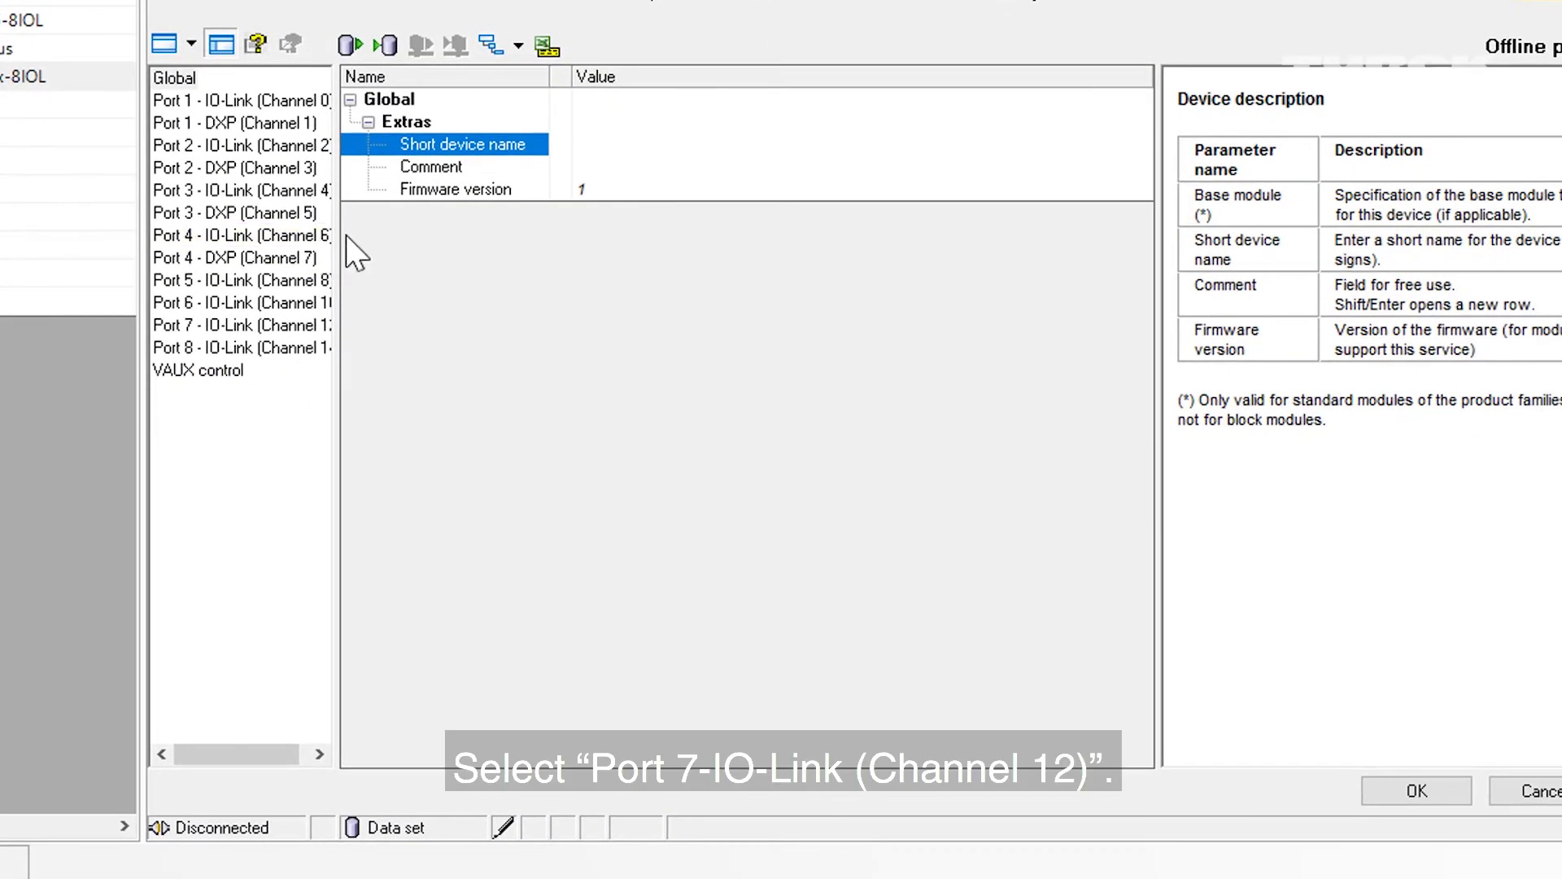
{"action": "left_click_drag", "start_coordinate": [335, 242], "coordinate": [437, 245]}
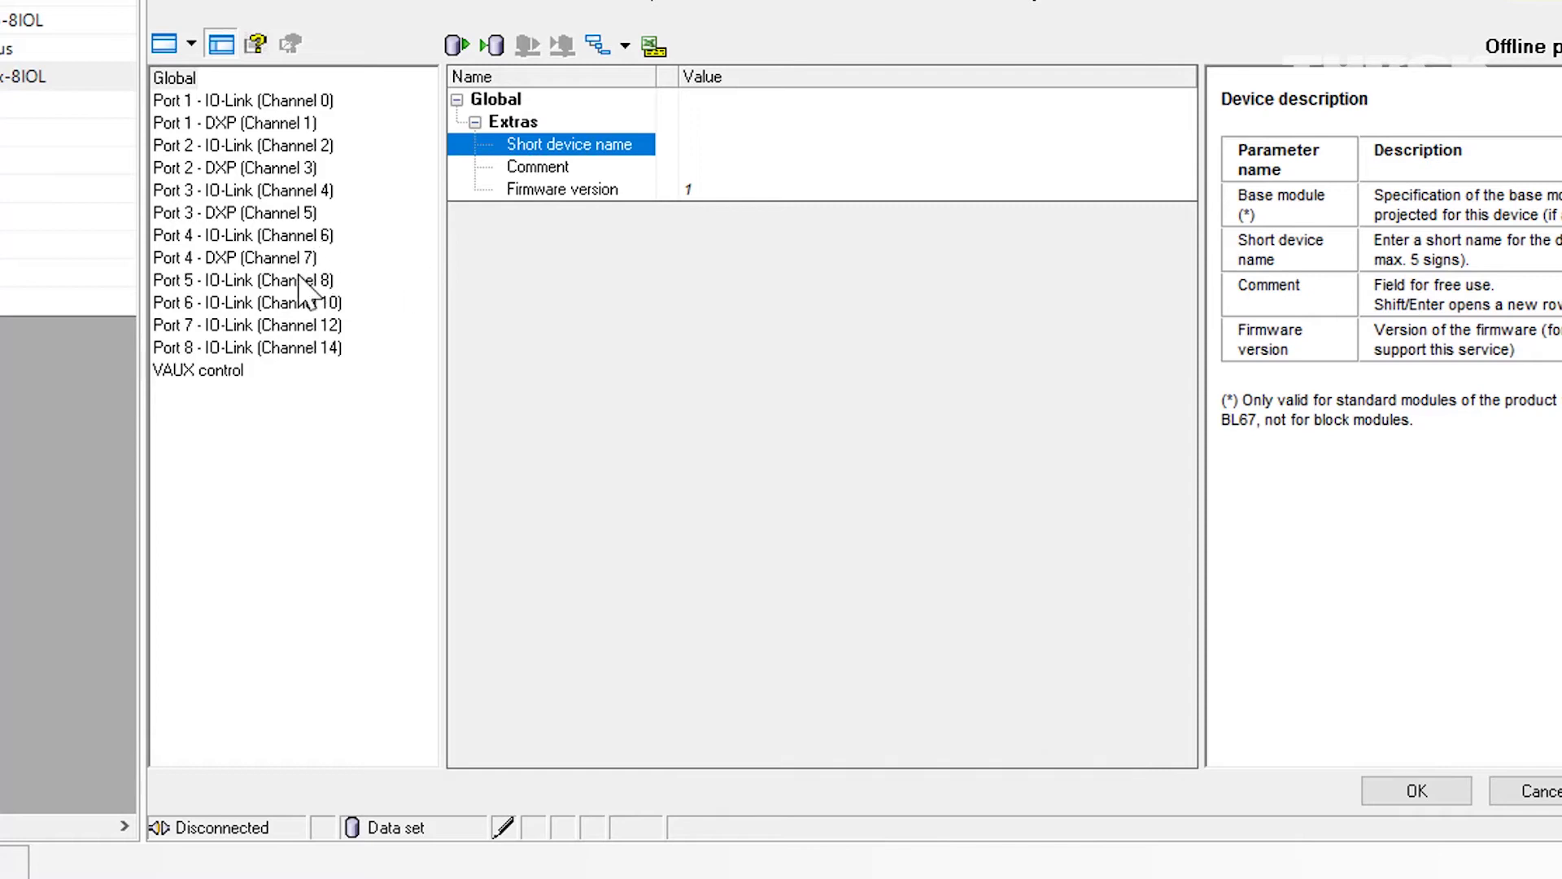
{"action": "left_click", "coordinate": [279, 327]}
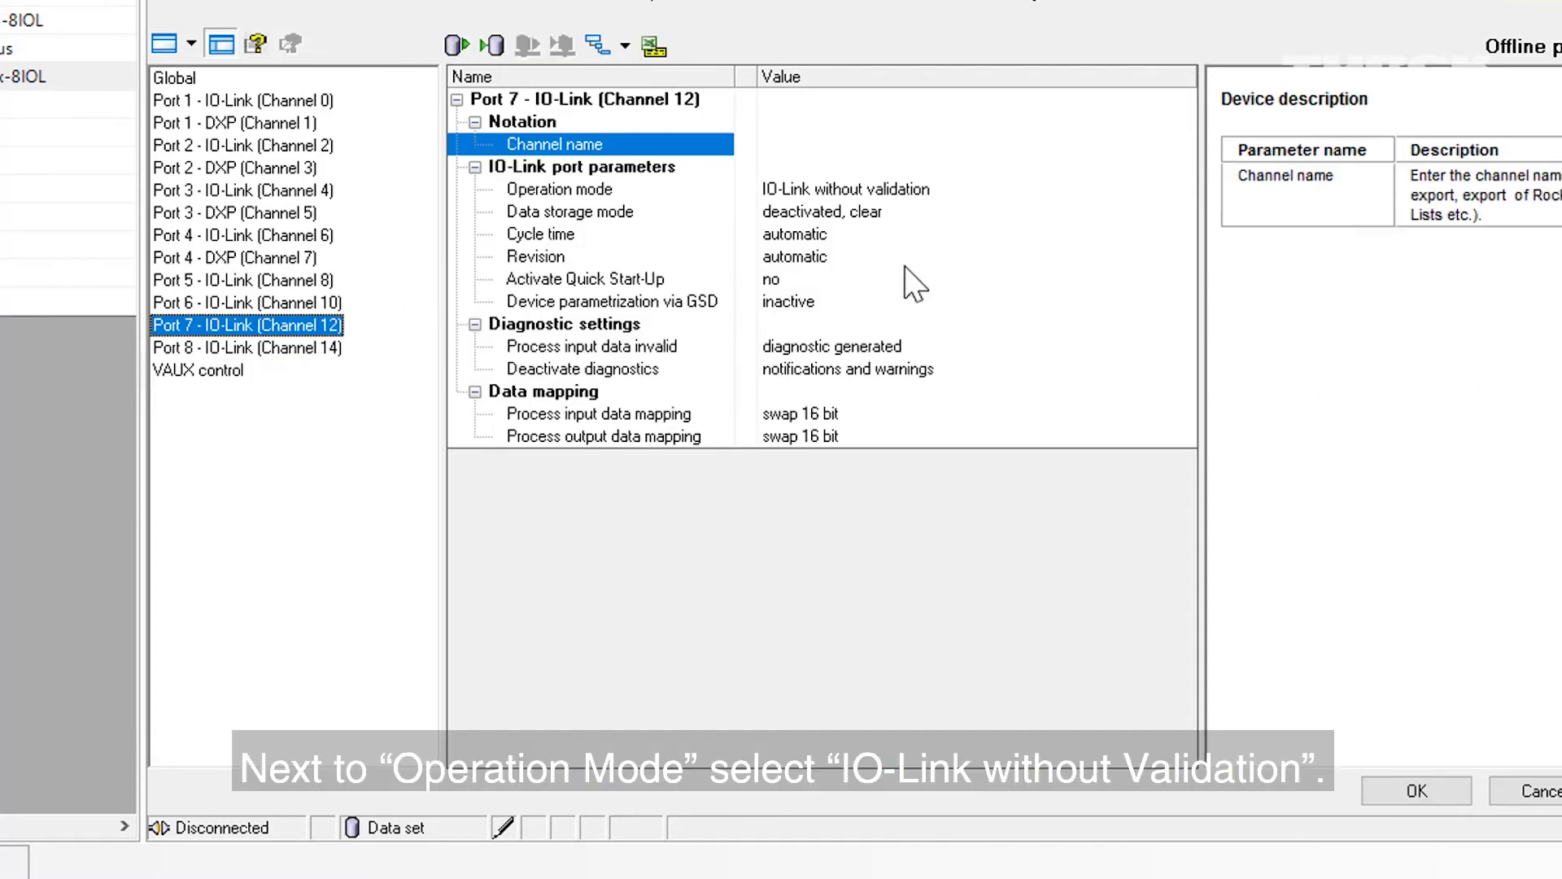
Step: Keep Port 7 on IO-Link without validation, set data storage mode to activated, and apply
{"action": "left_click", "coordinate": [923, 192]}
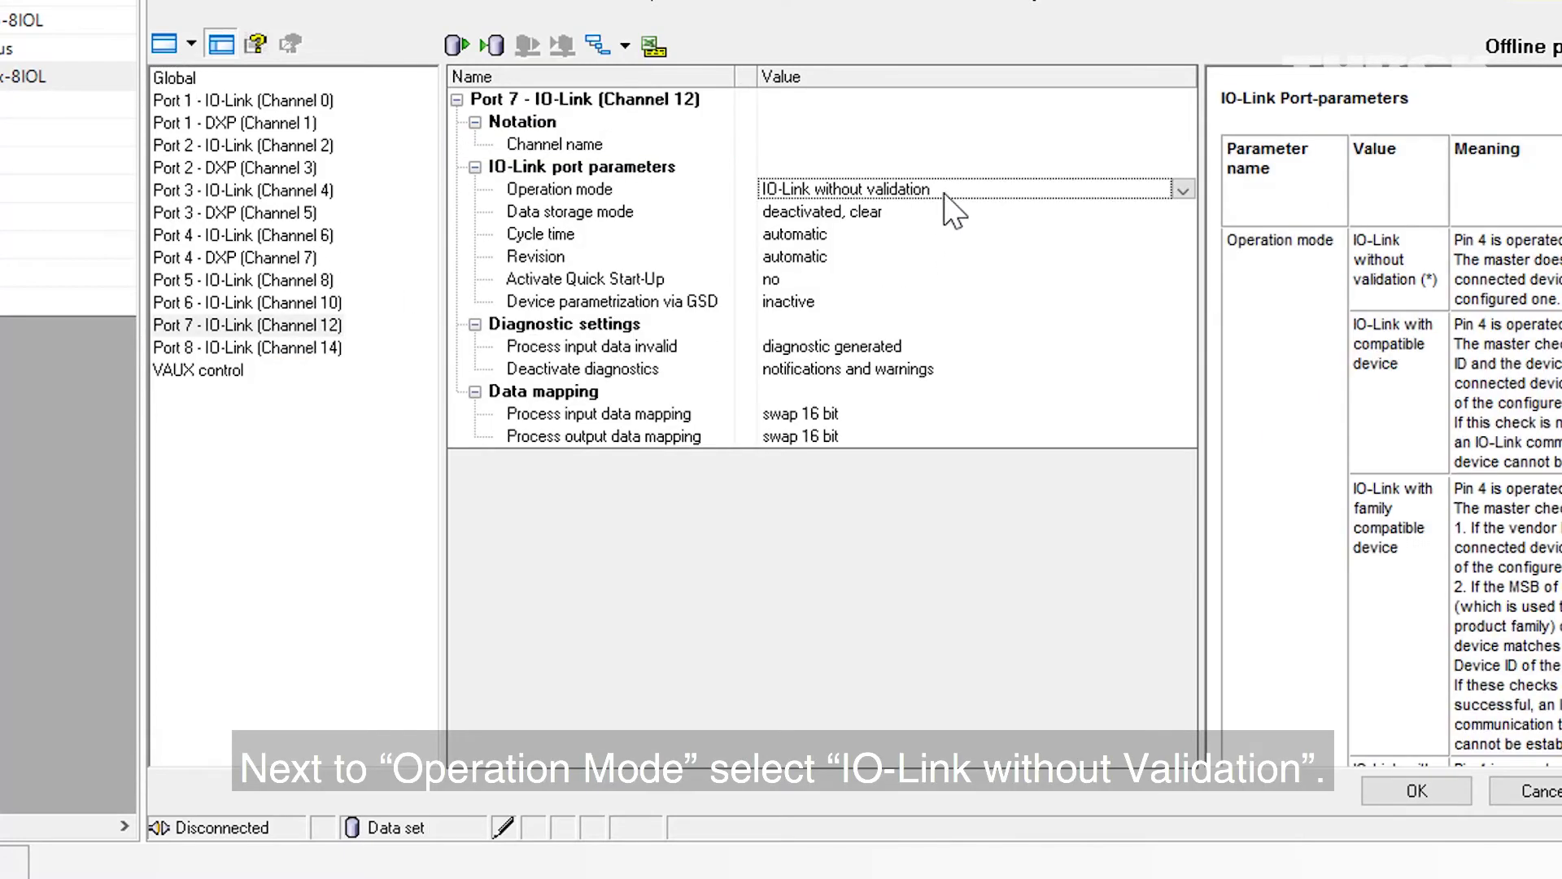
{"action": "left_click", "coordinate": [1184, 192]}
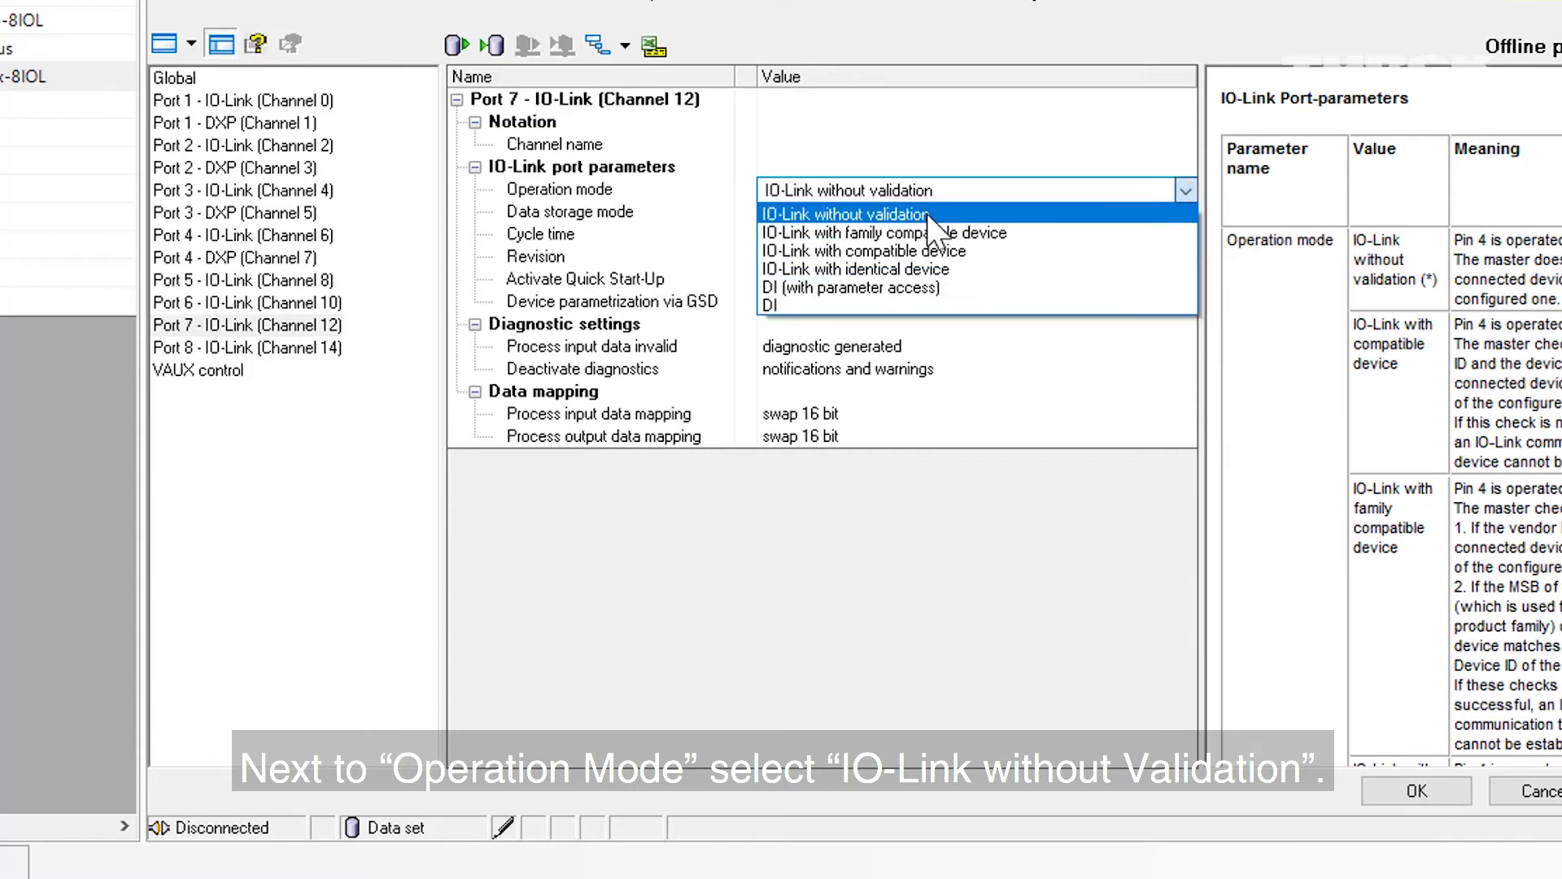
{"action": "left_click", "coordinate": [853, 216]}
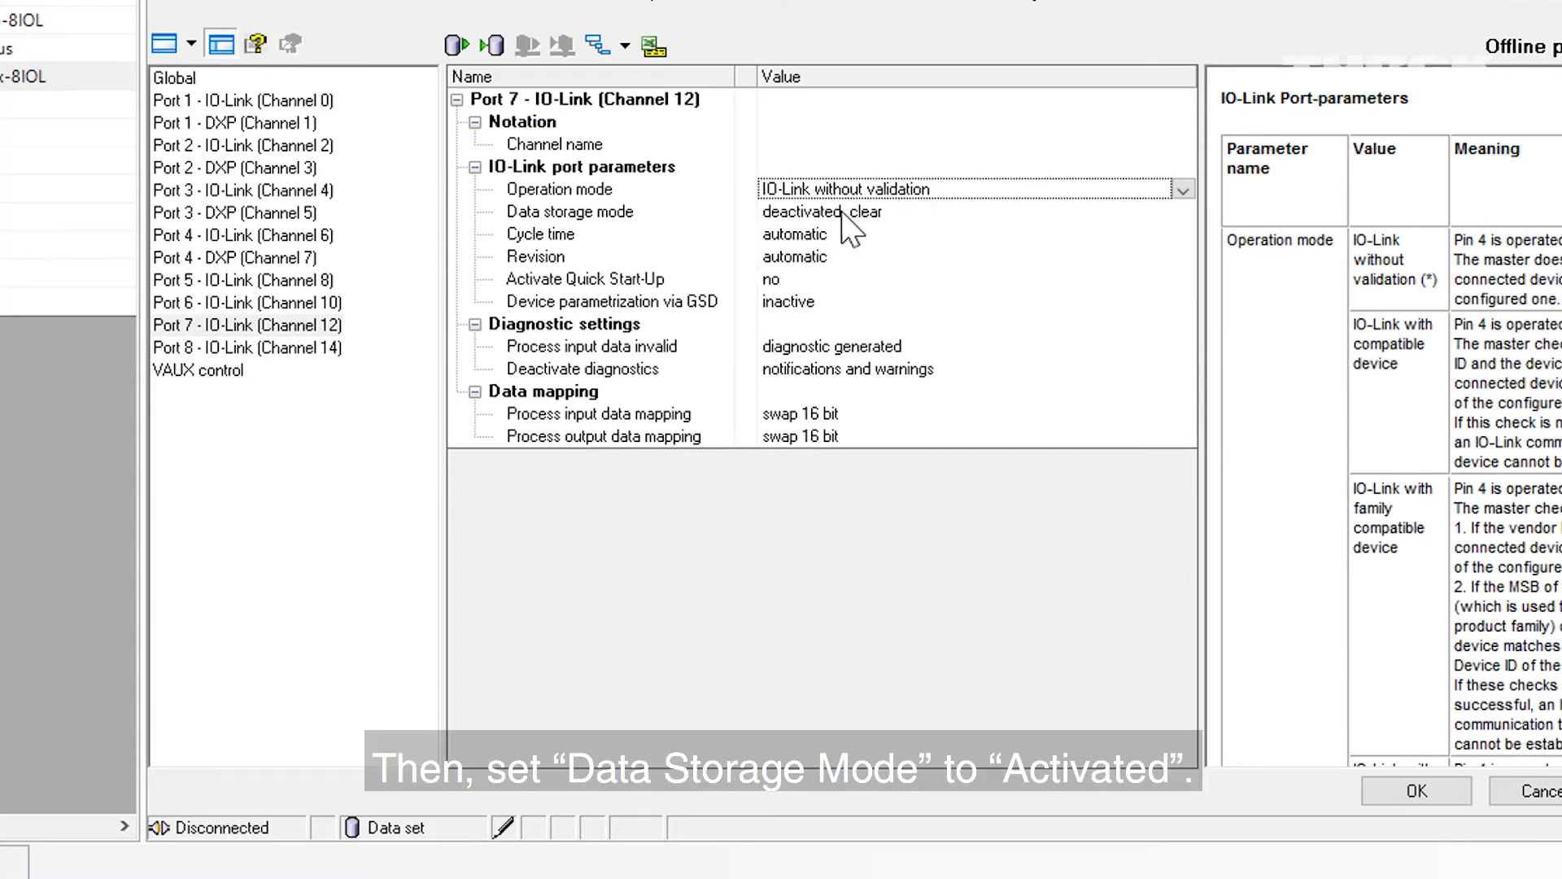
{"action": "left_click", "coordinate": [780, 215]}
{"action": "left_click", "coordinate": [1181, 214]}
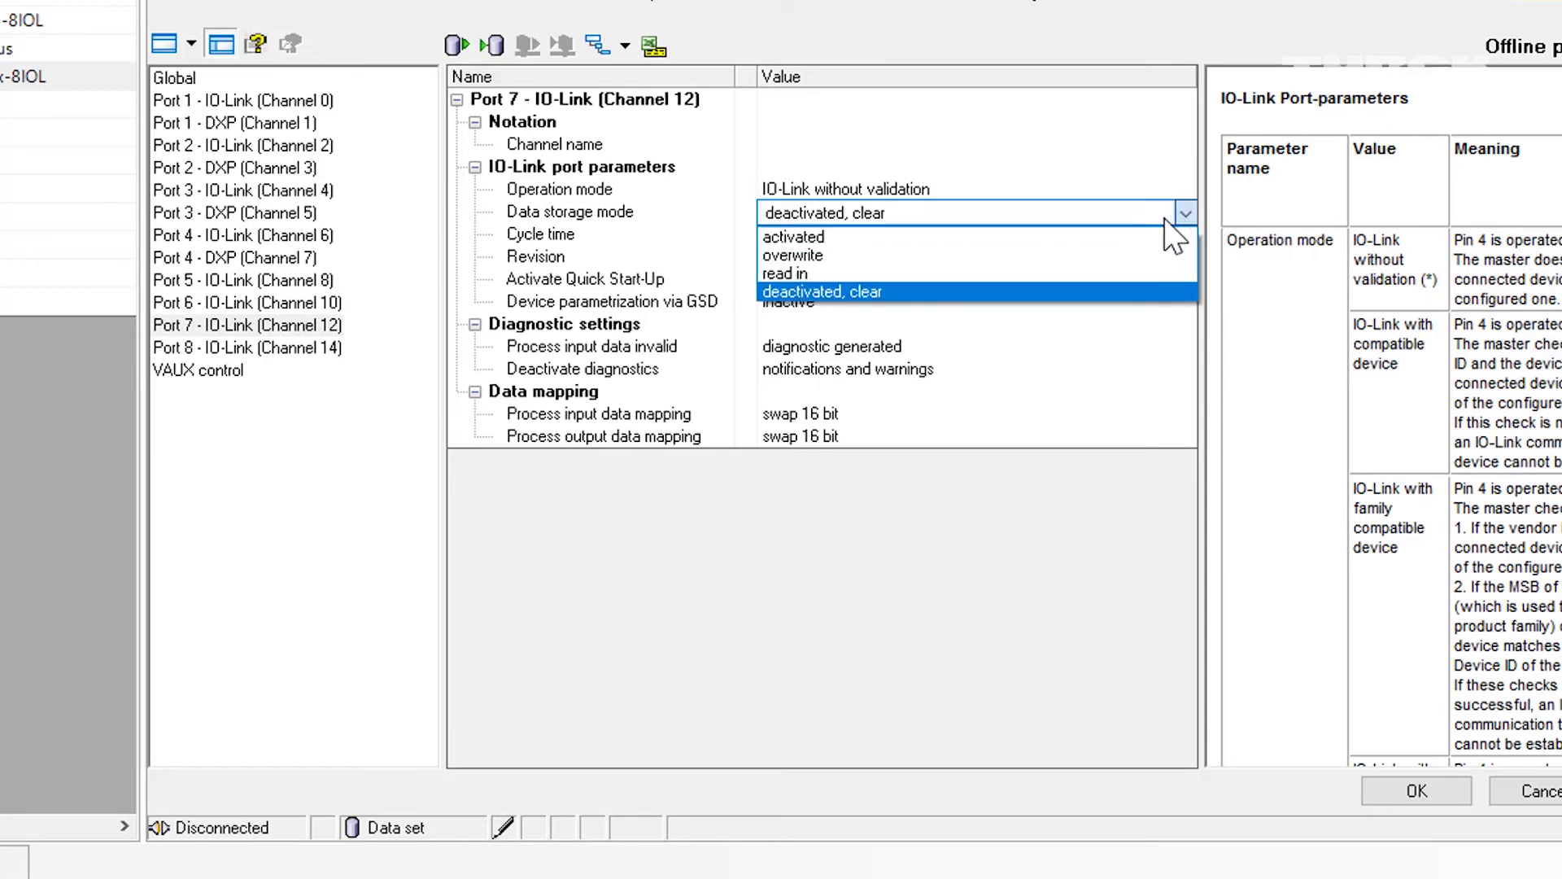
{"action": "left_click", "coordinate": [963, 237]}
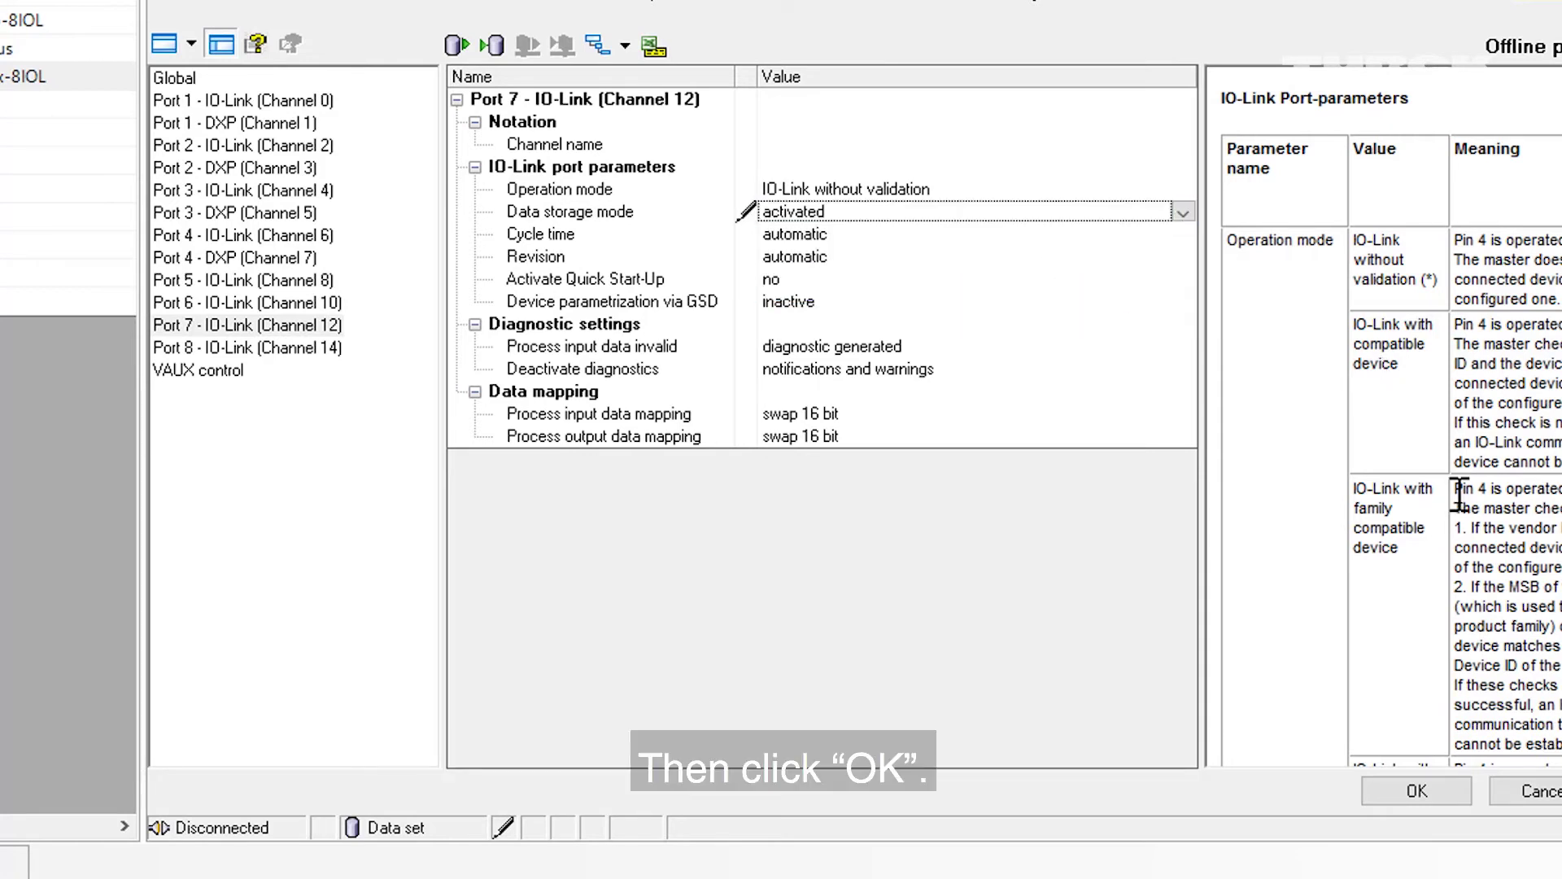
{"action": "left_click", "coordinate": [1403, 789]}
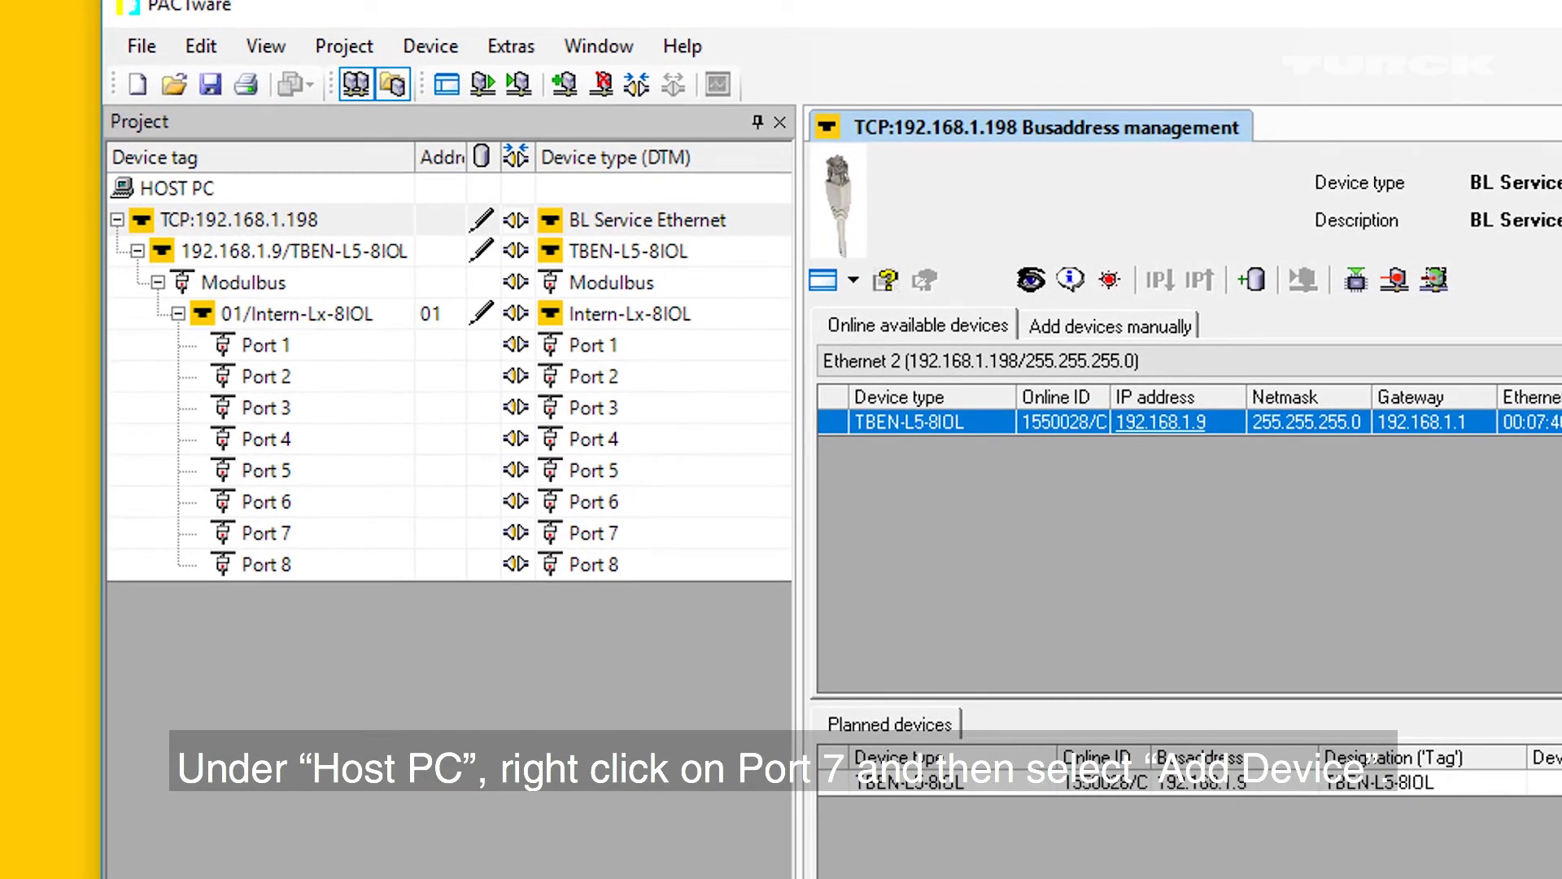
Step: Add the BCT IODD1.1 sensor description under Port 7 and connect the device chain online
{"action": "right_click", "coordinate": [616, 539]}
{"action": "left_click", "coordinate": [720, 834]}
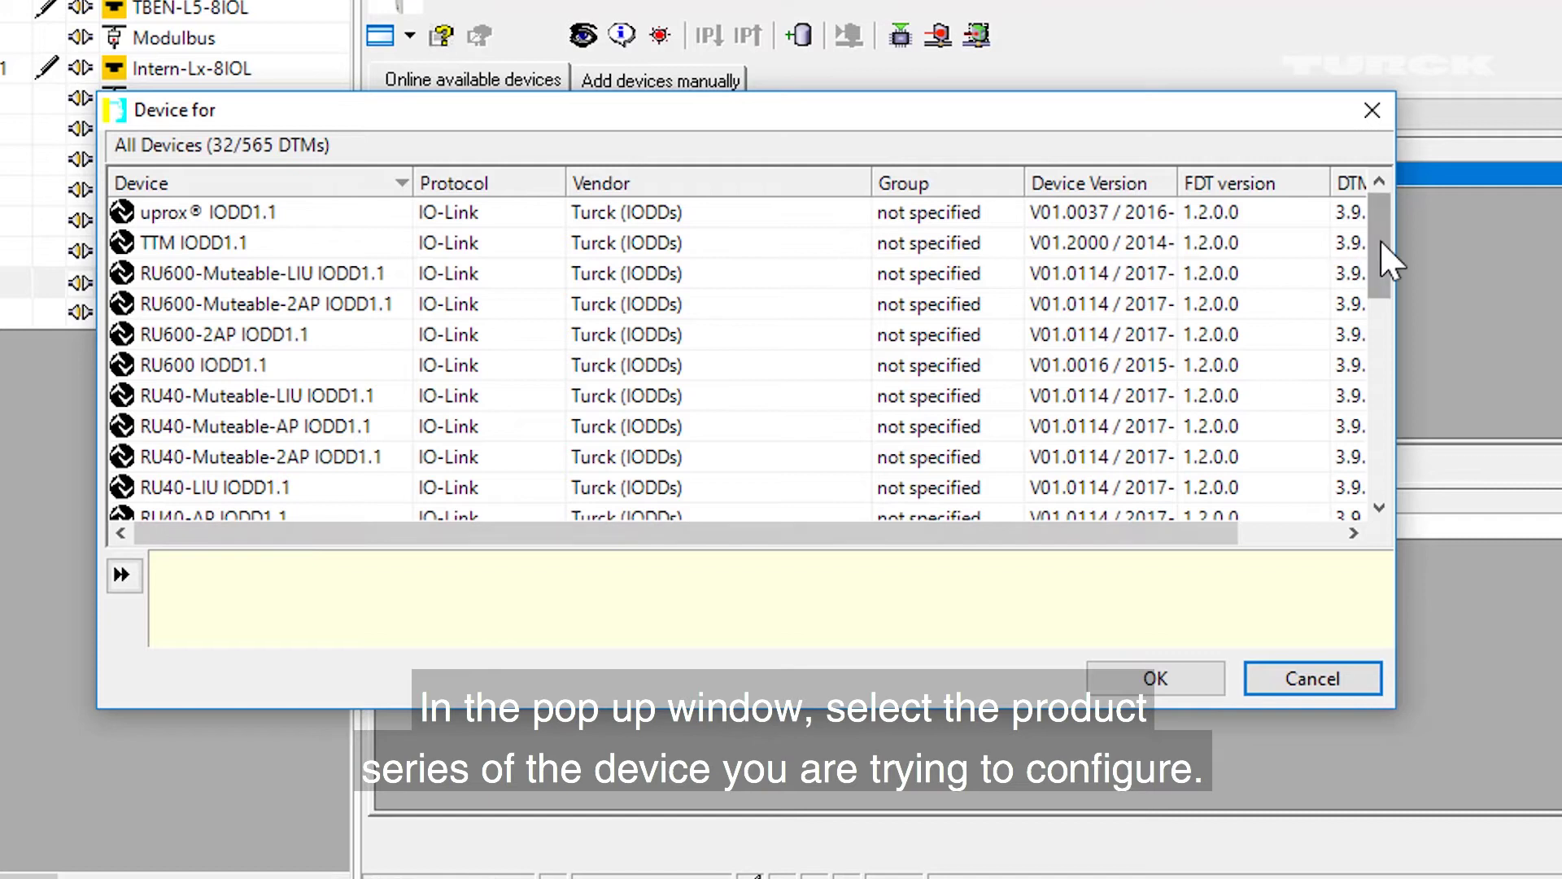
{"action": "left_click_drag", "start_coordinate": [1380, 239], "coordinate": [1273, 471]}
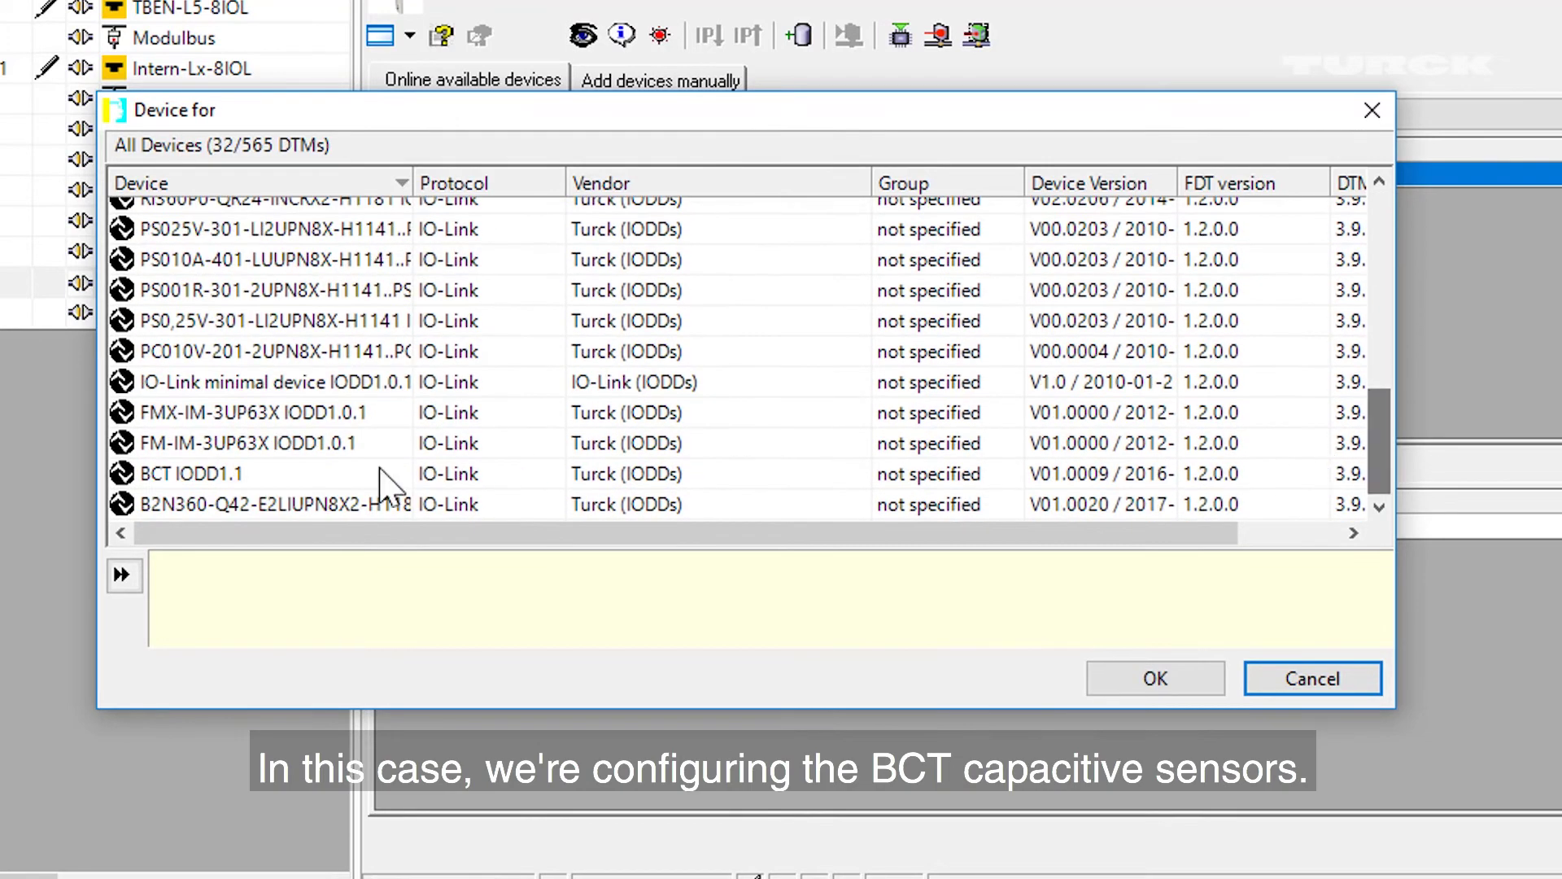
{"action": "left_click", "coordinate": [242, 476]}
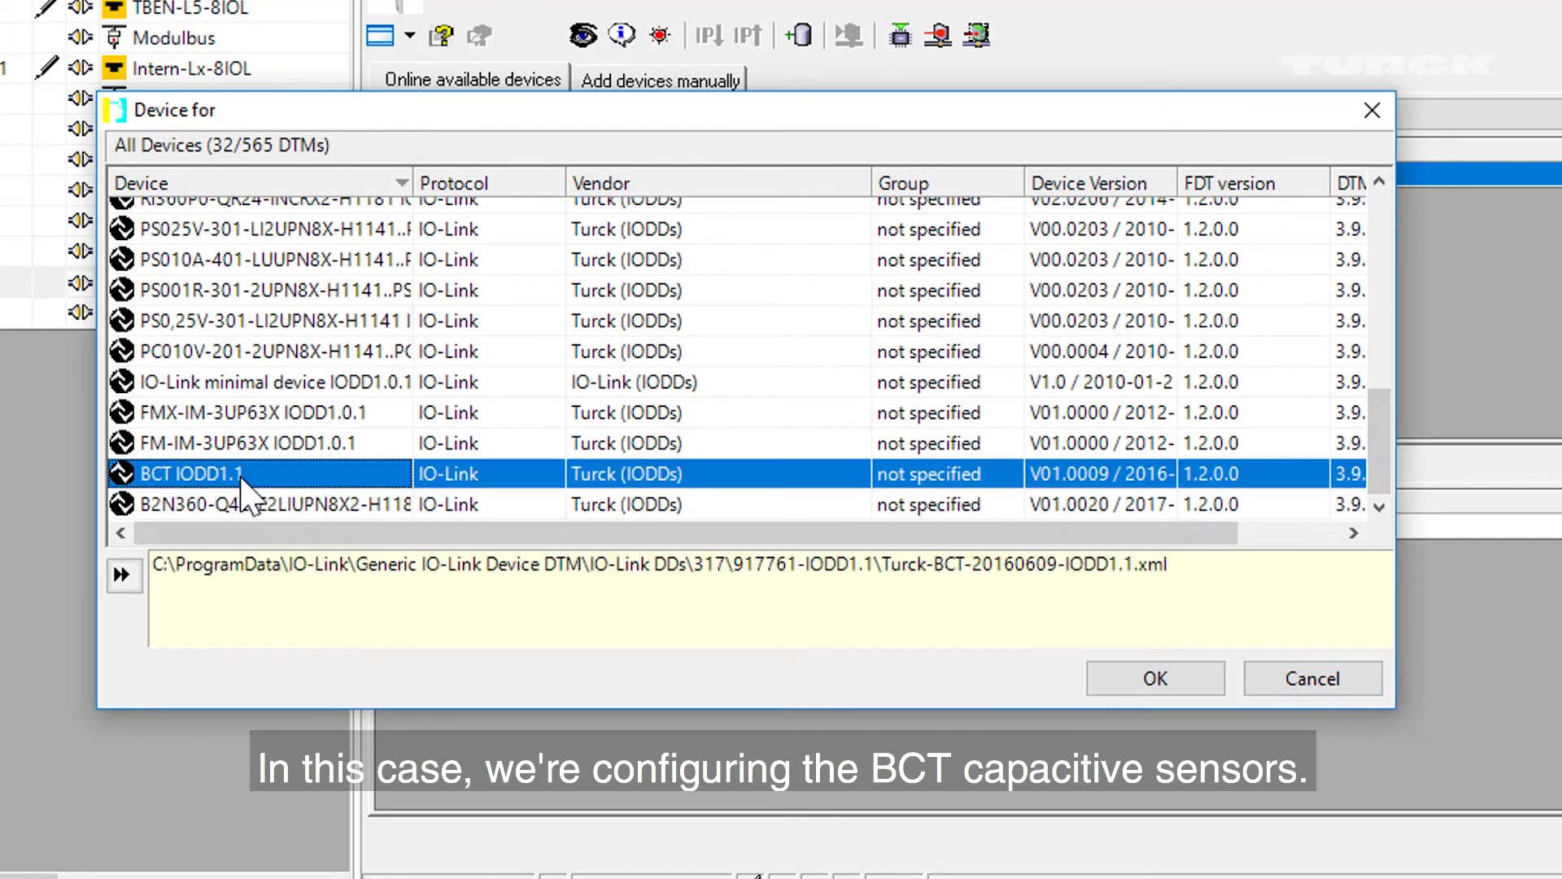
{"action": "left_click", "coordinate": [1155, 705]}
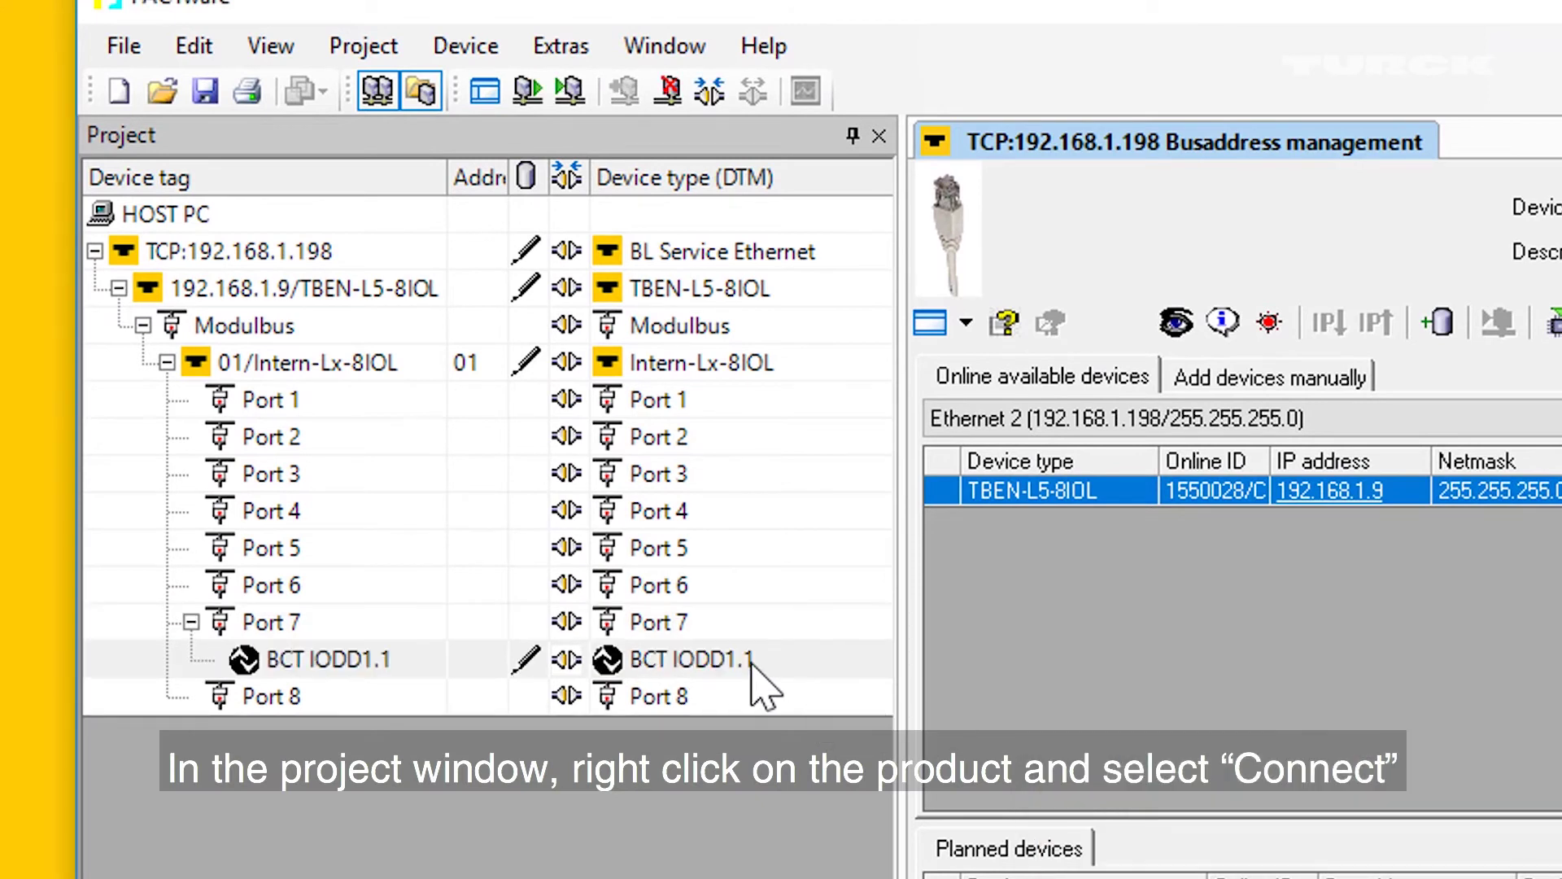
{"action": "right_click", "coordinate": [754, 663]}
{"action": "left_click", "coordinate": [856, 686]}
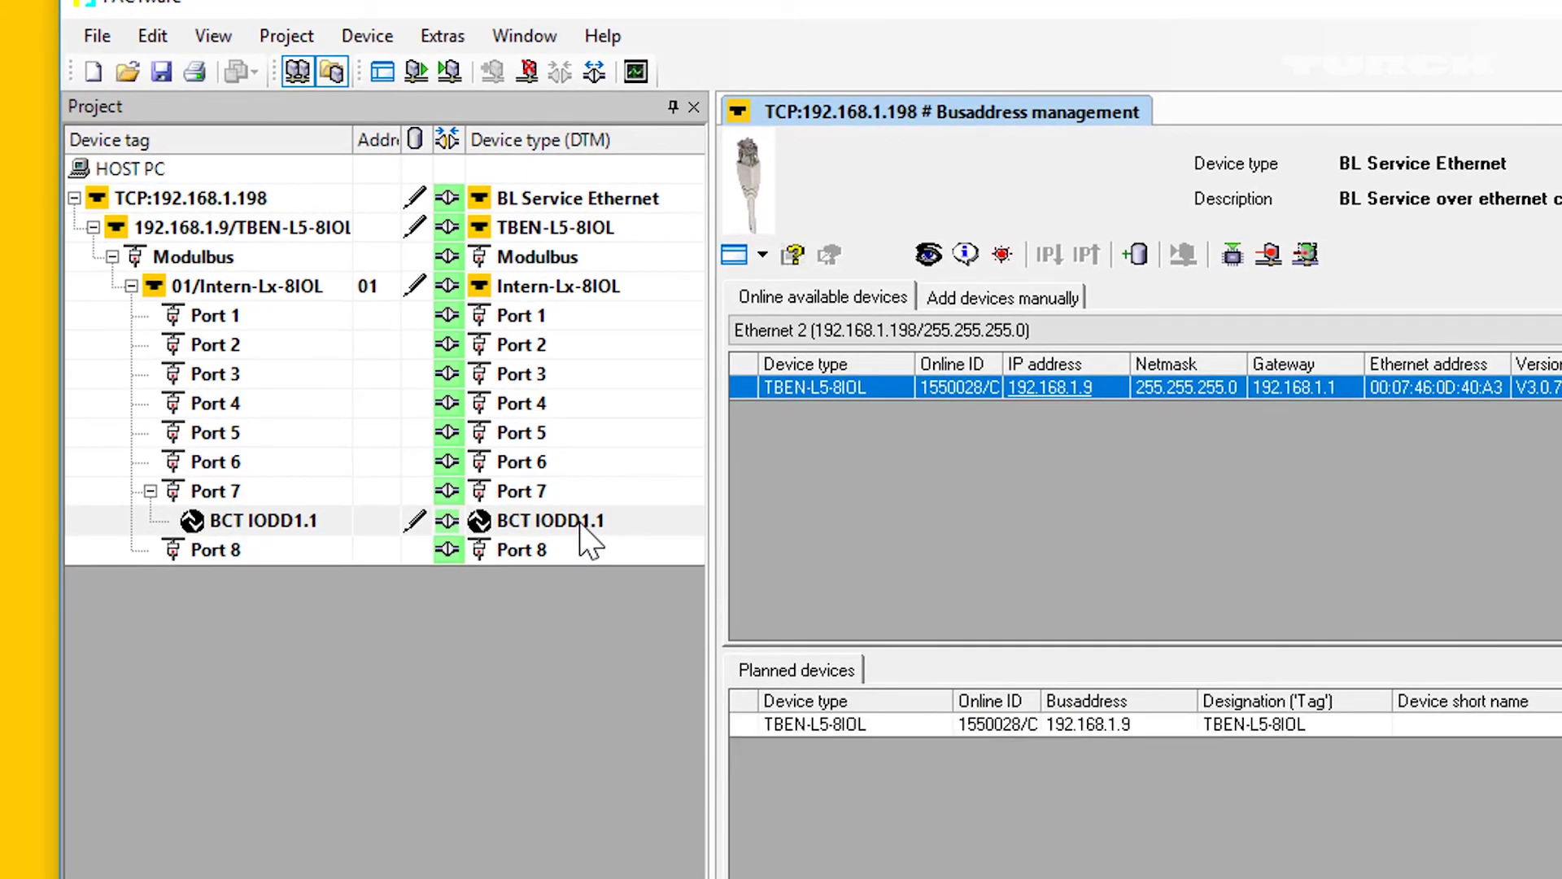
Step: Read the BCT sensor's values, set output function to normally closed, and write it to the device
{"action": "right_click", "coordinate": [579, 523]}
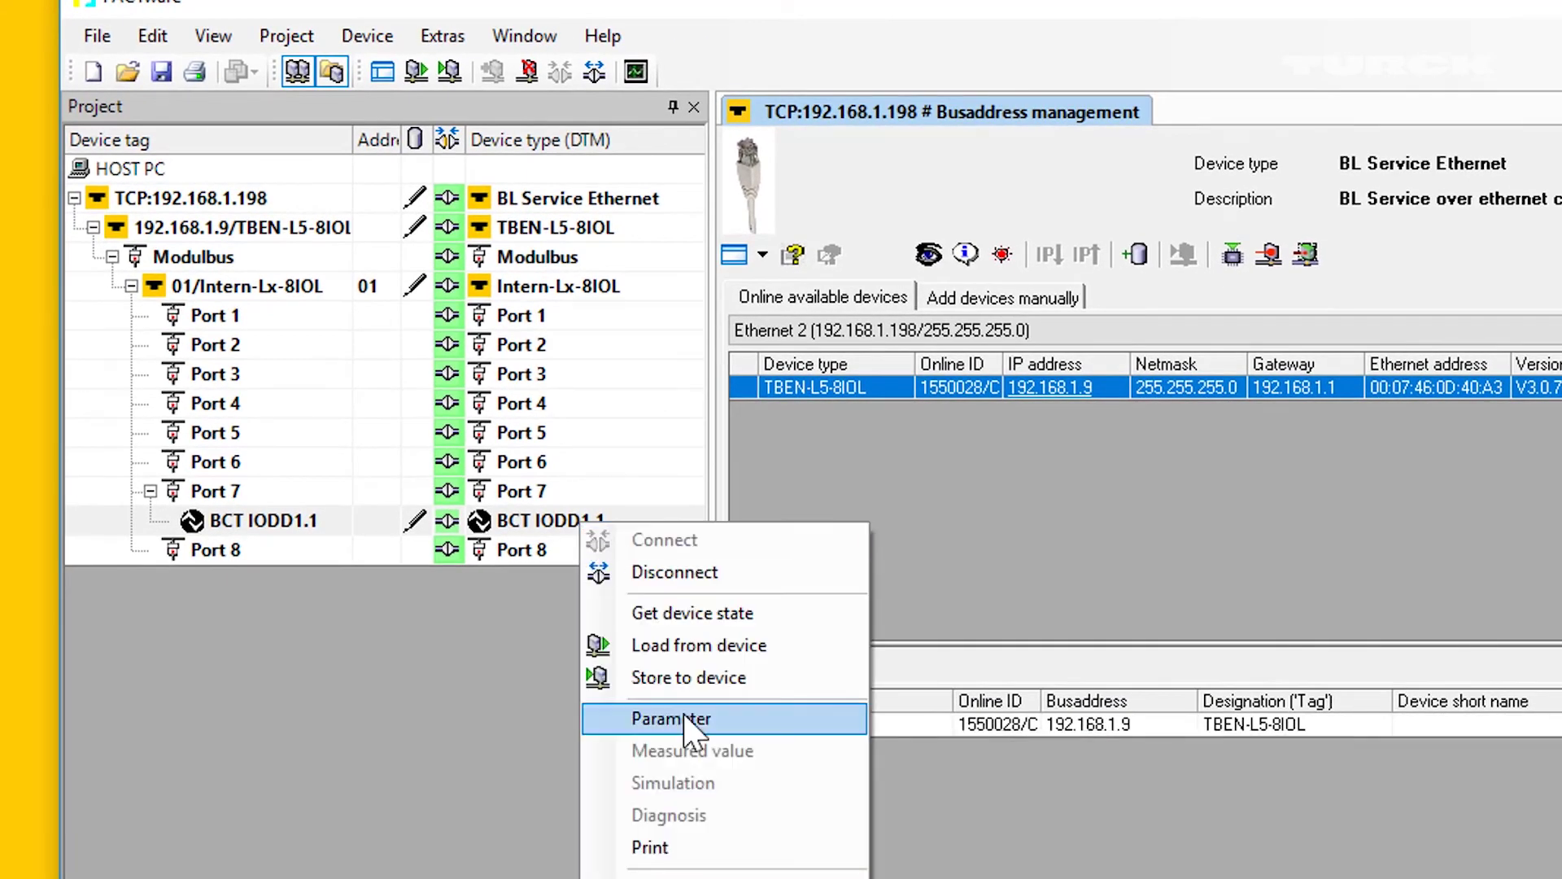
{"action": "left_click", "coordinate": [676, 716]}
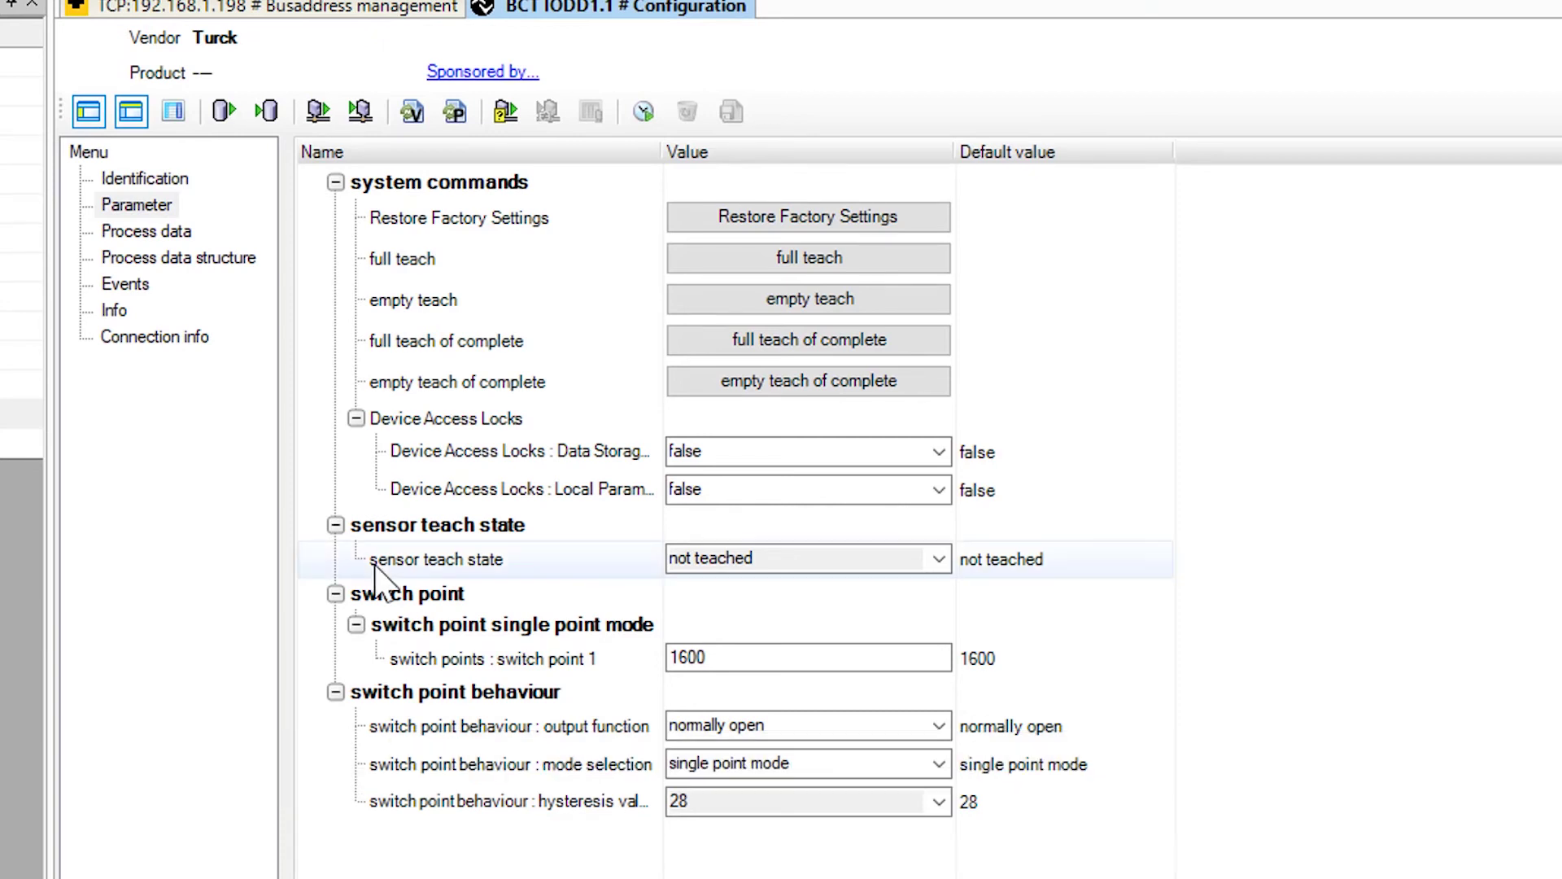
{"action": "left_click", "coordinate": [310, 119]}
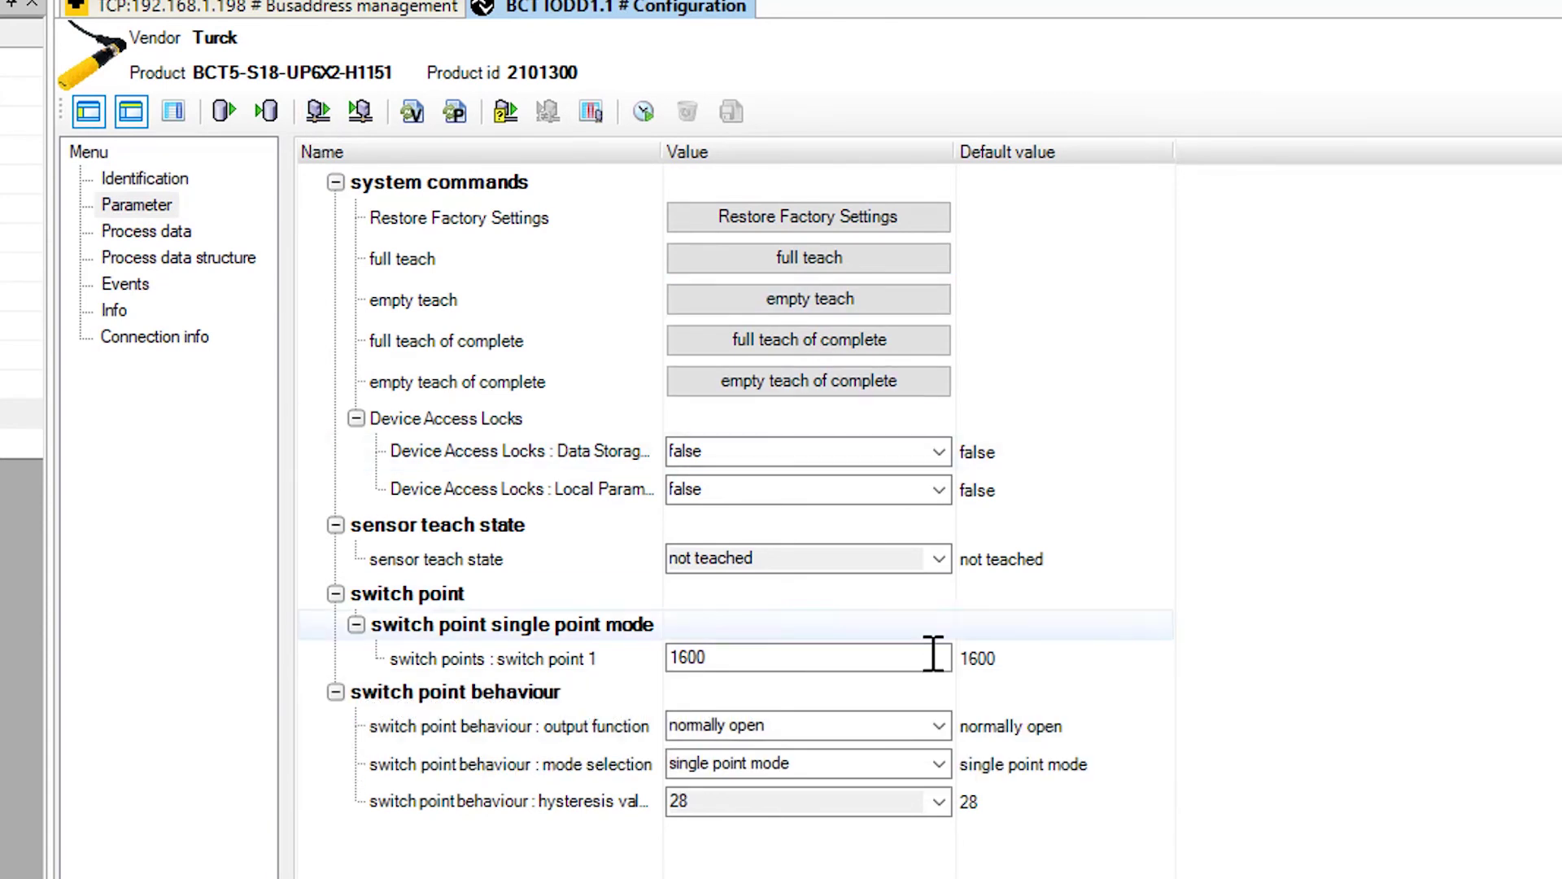
{"action": "left_click", "coordinate": [942, 727]}
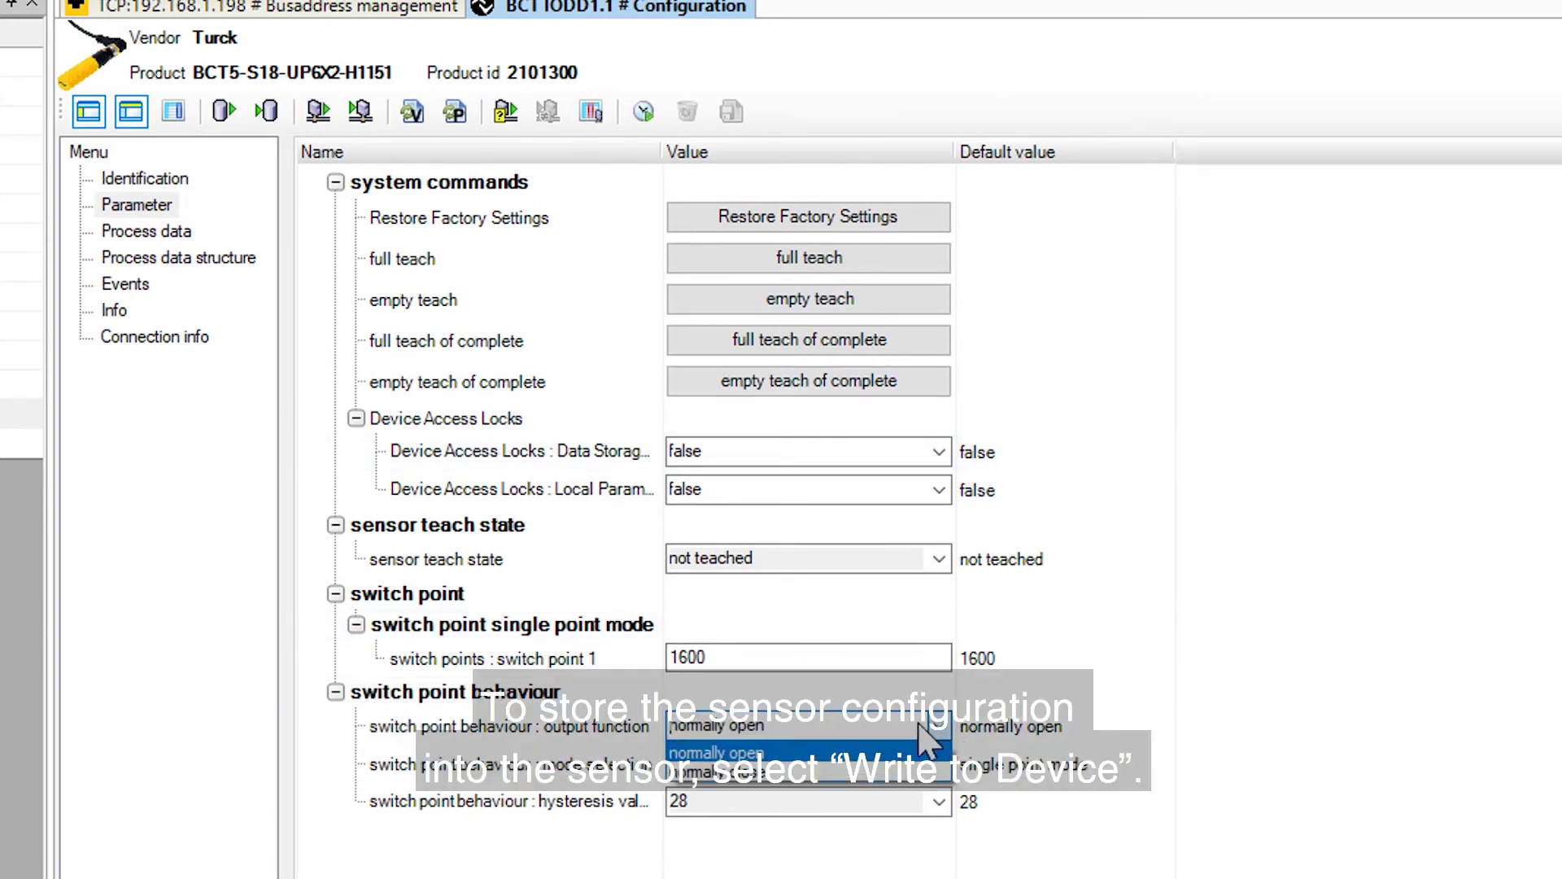
{"action": "left_click", "coordinate": [790, 764]}
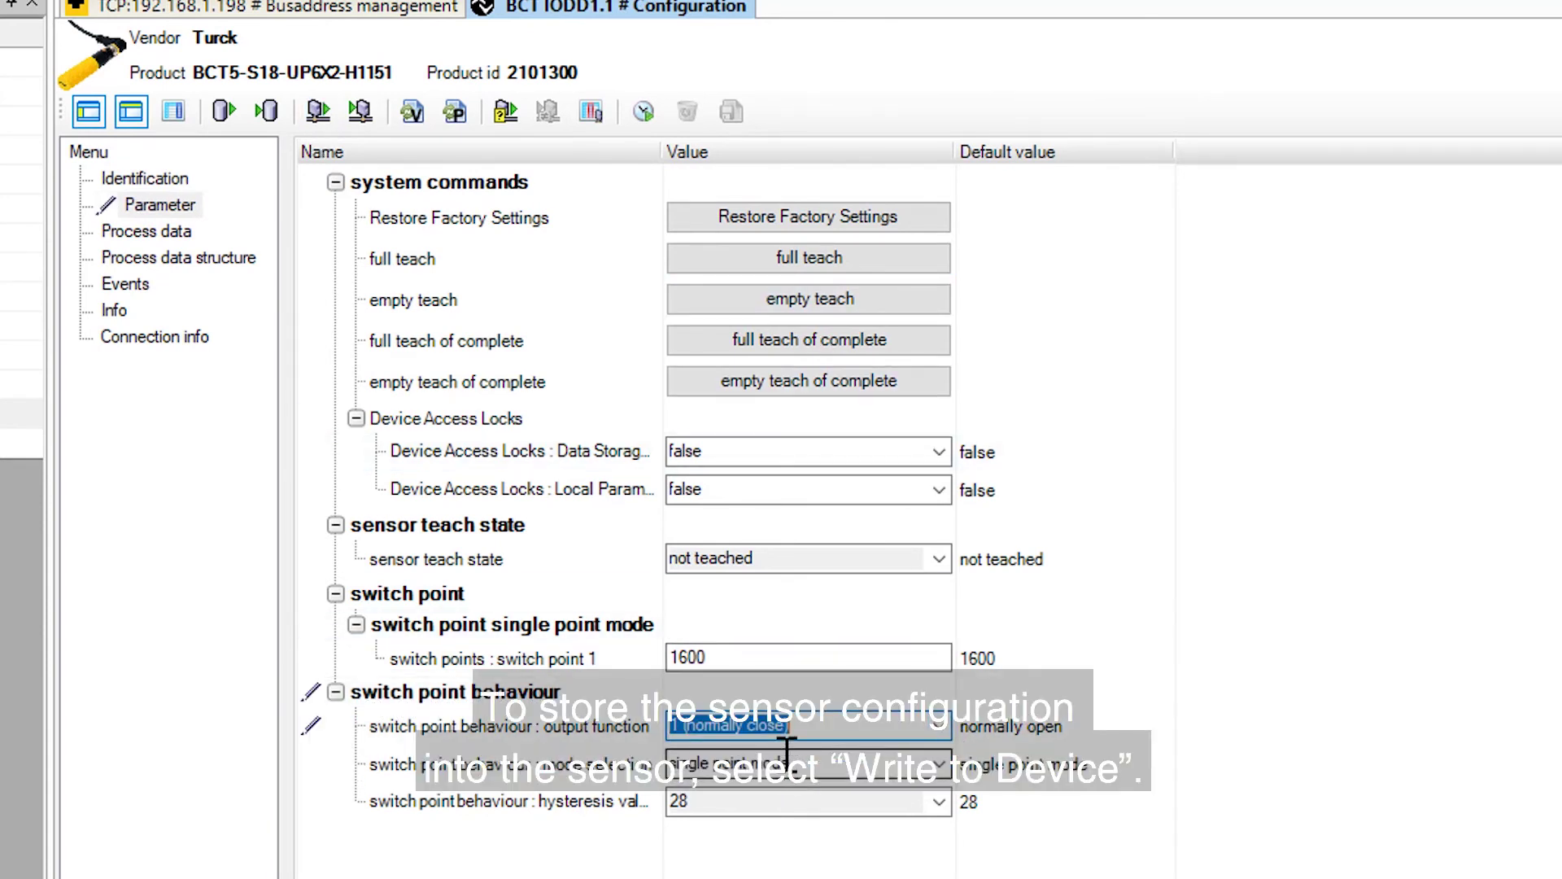
{"action": "left_click", "coordinate": [360, 112]}
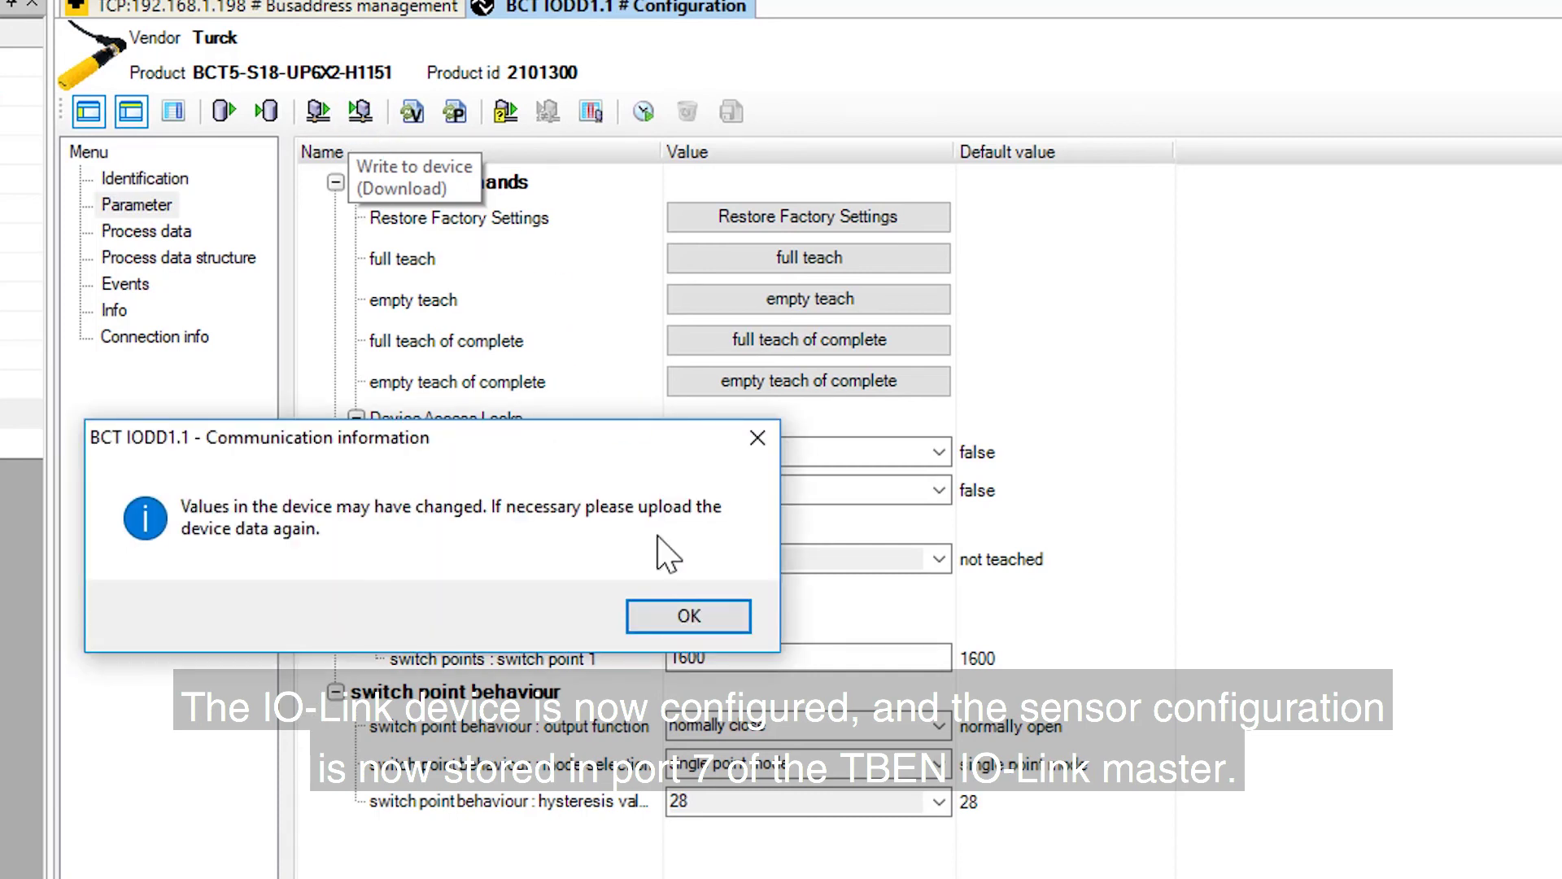
{"action": "left_click", "coordinate": [683, 616]}
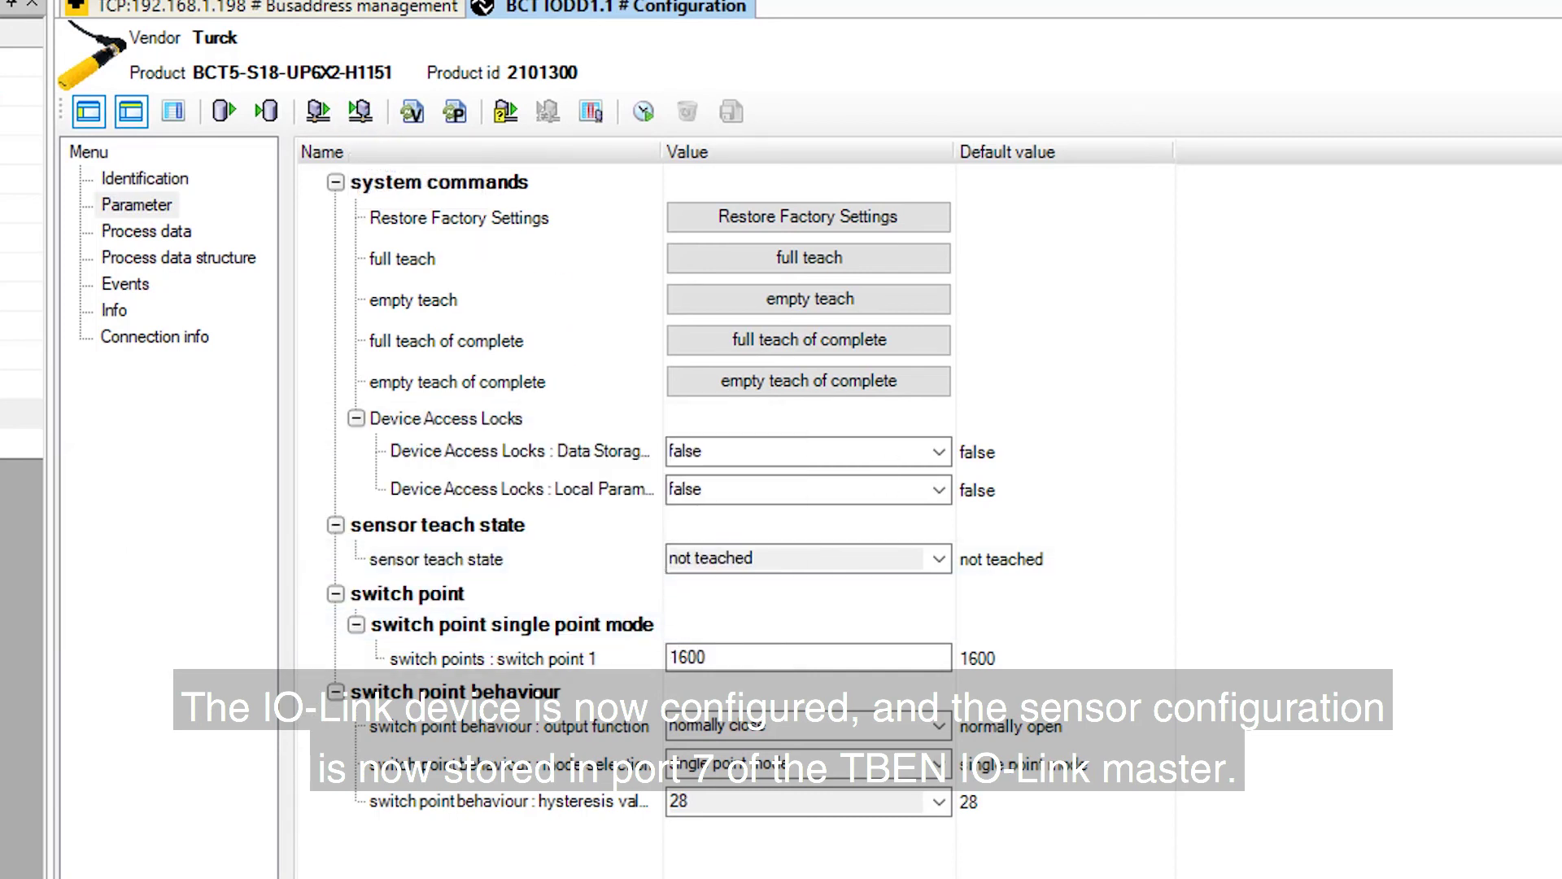